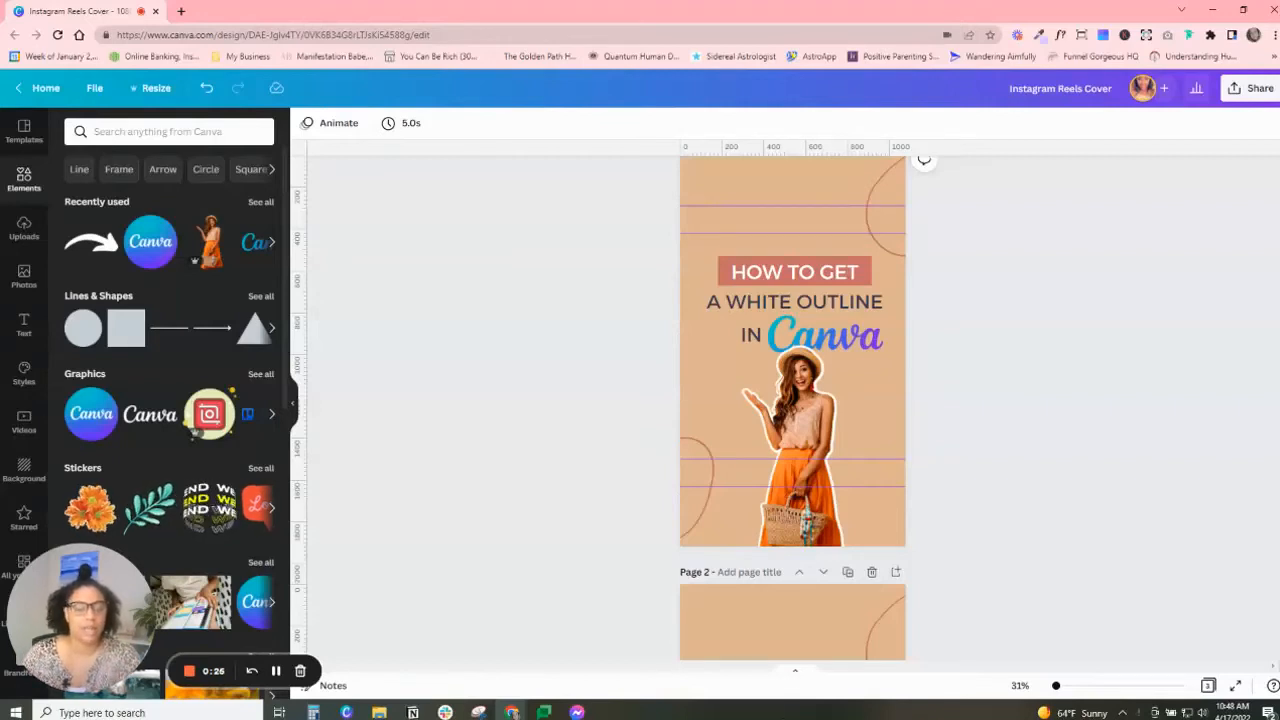
# Look through the reel cover pages to examine the white outlines around the cut-out figures
pyautogui.scroll(-4, 805, 440)
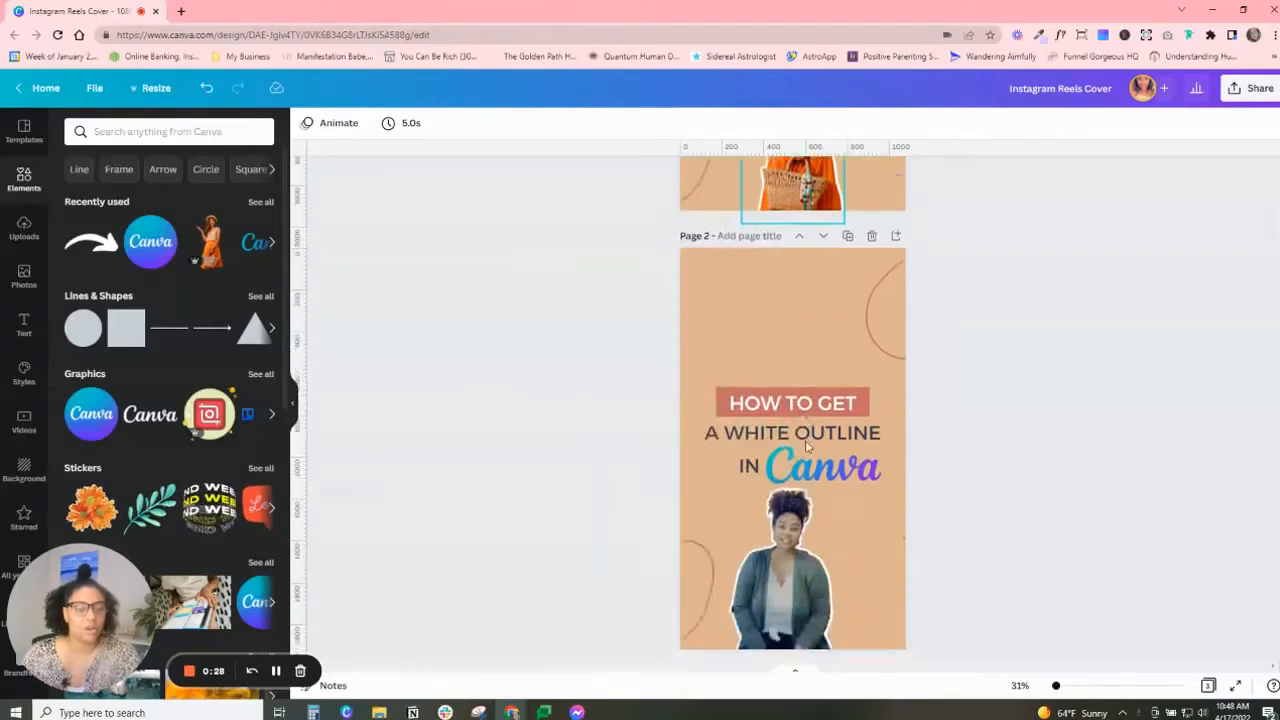
pyautogui.scroll(-2, 702, 542)
pyautogui.scroll(5, 757, 514)
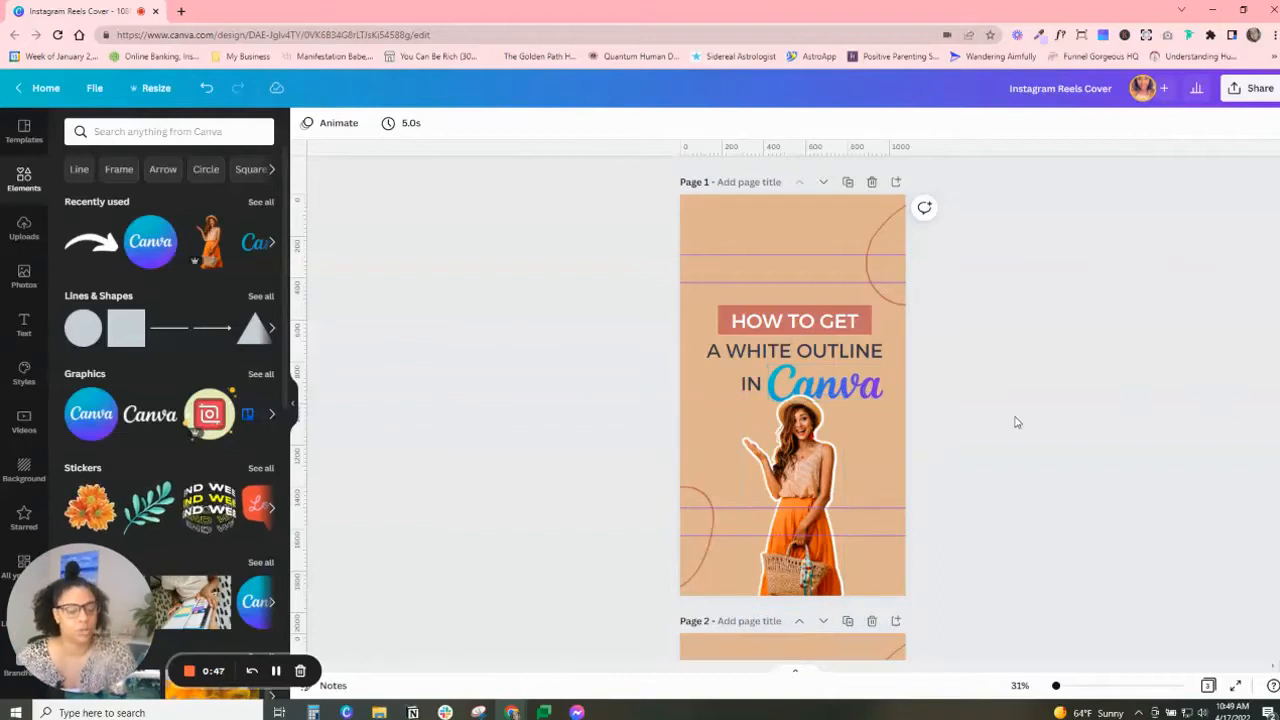
pyautogui.scroll(-3, 1020, 437)
pyautogui.scroll(1, 875, 361)
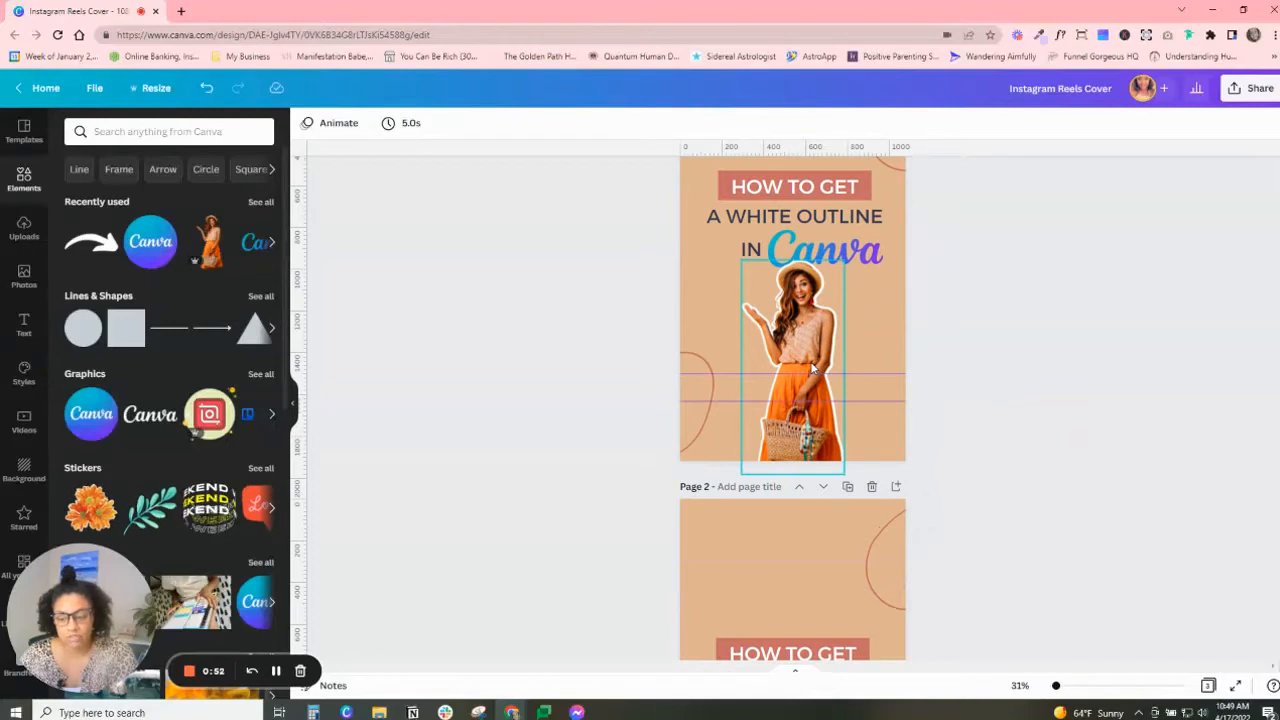
pyautogui.scroll(-4, 800, 410)
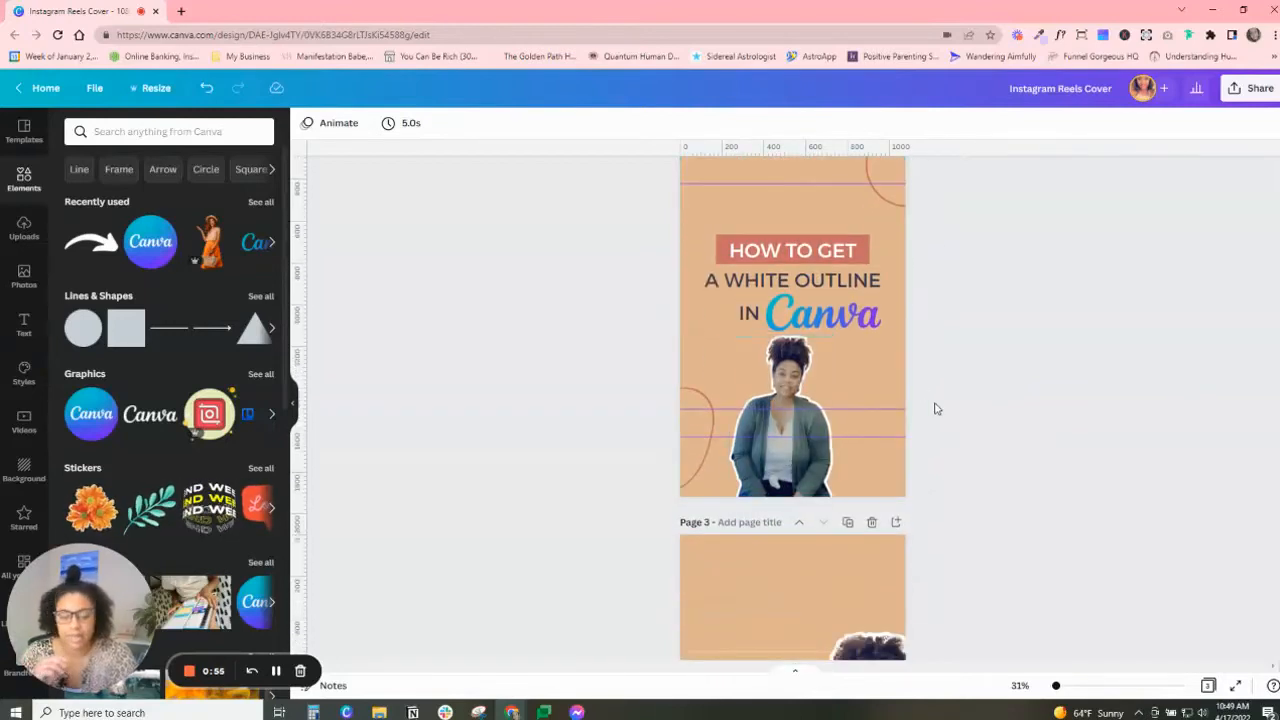
pyautogui.scroll(2, 935, 407)
pyautogui.scroll(3, 935, 407)
# Restore the page 1 image of the woman in the orange skirt to its original, without the white outline
pyautogui.click(790, 358)
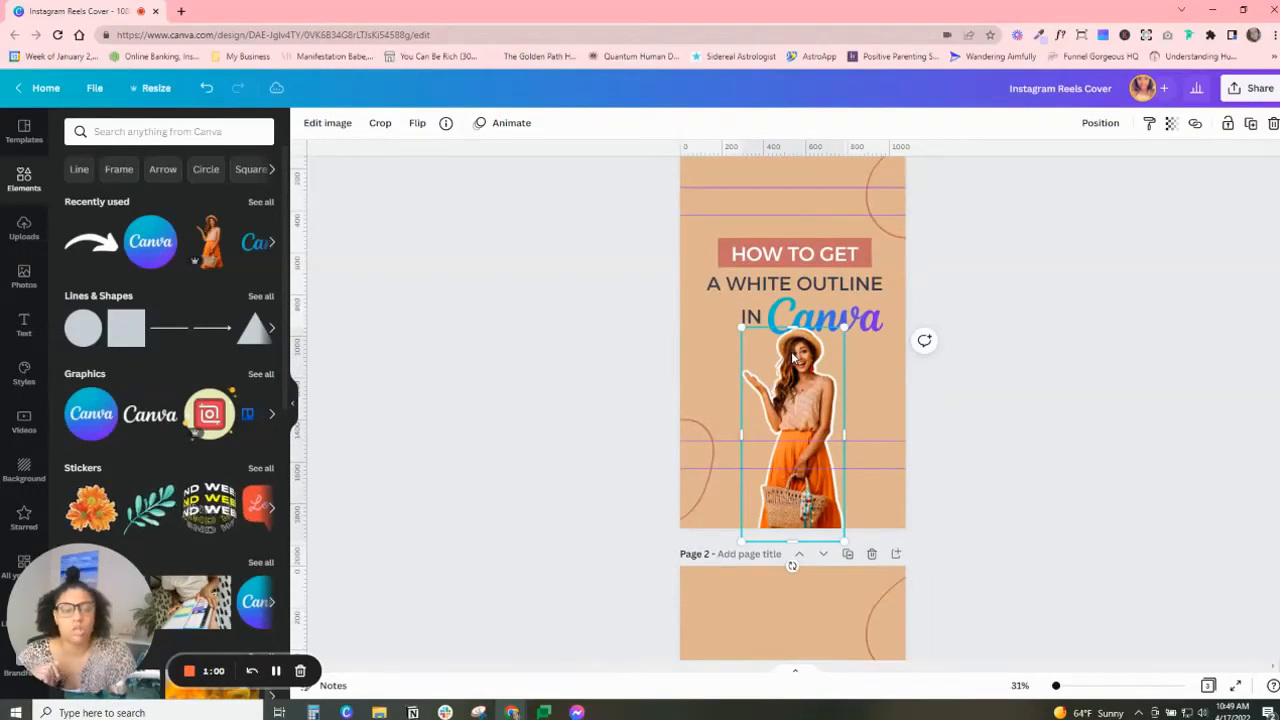
pyautogui.click(326, 122)
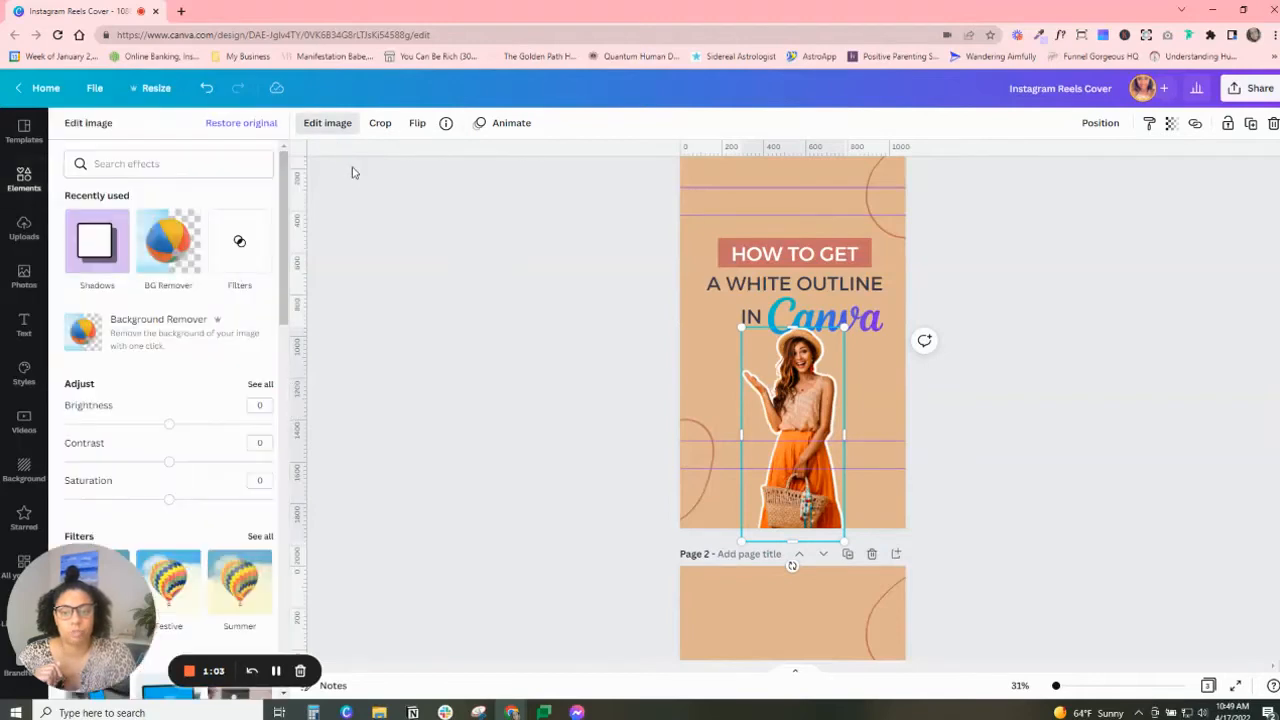
pyautogui.click(240, 124)
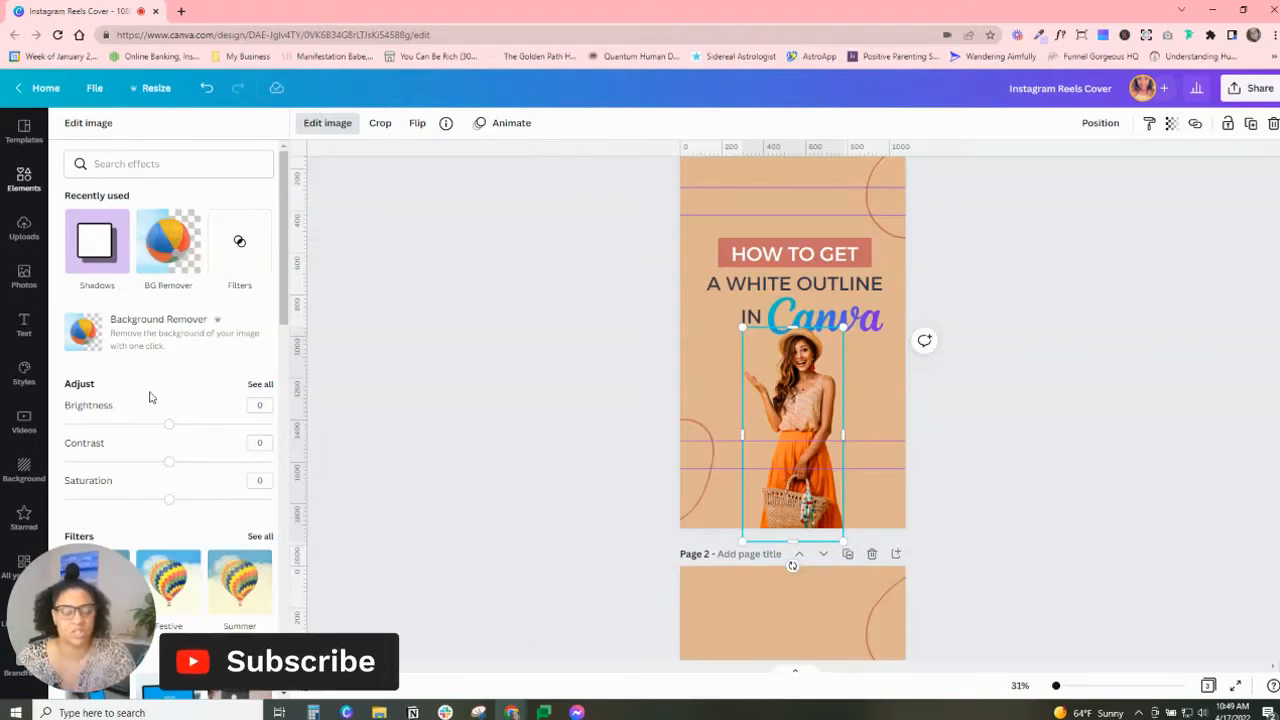
pyautogui.click(434, 455)
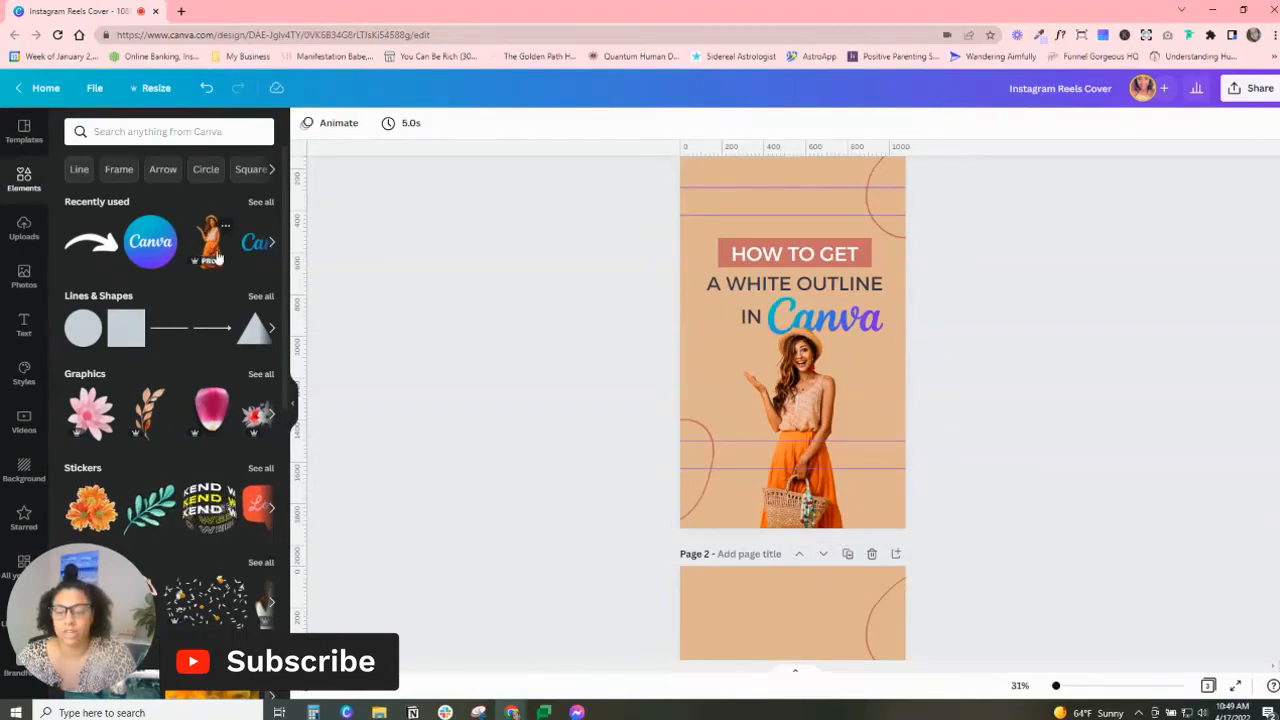
# Search the elements library for "woman .png" and look through the graphics results
pyautogui.click(127, 133)
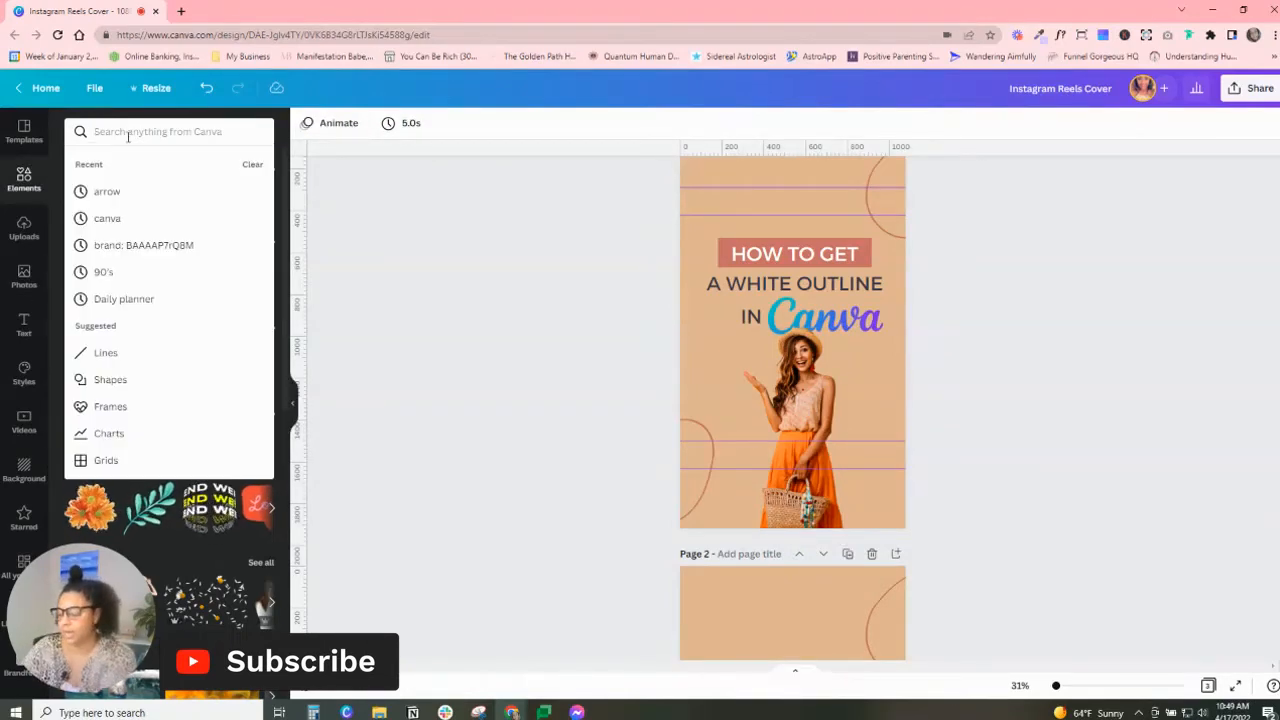
pyautogui.write('woman')
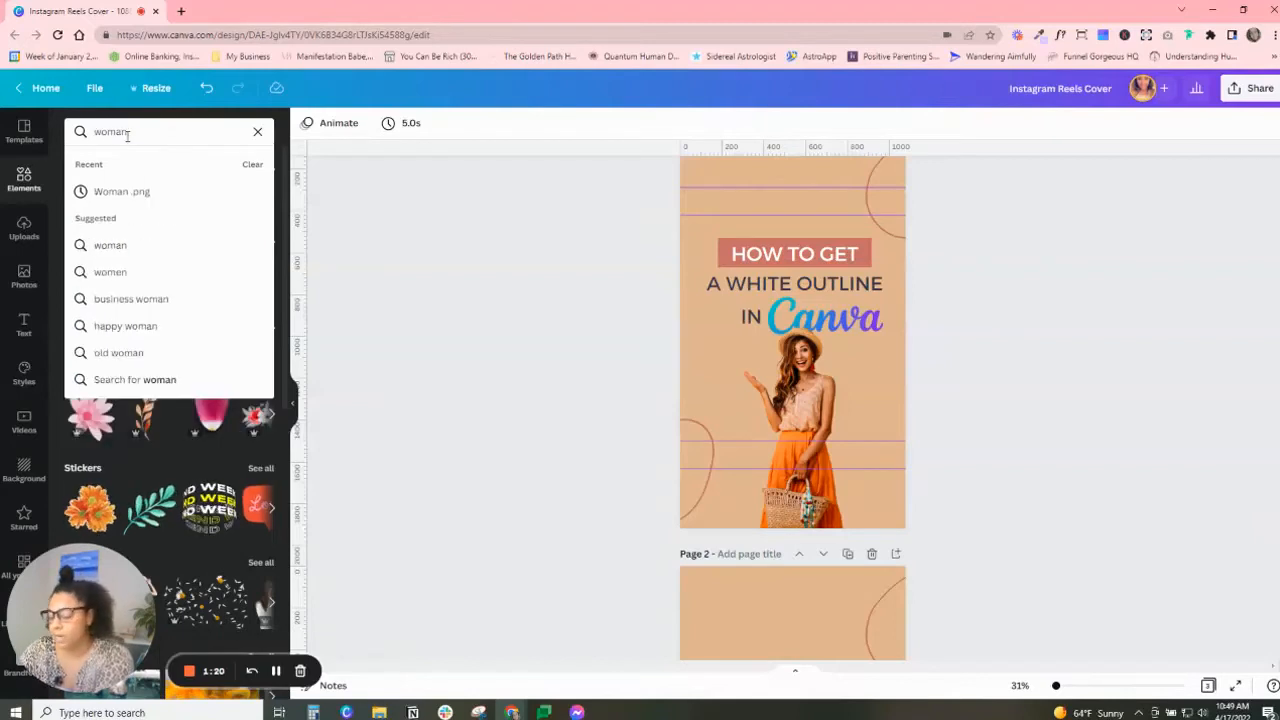
pyautogui.write(' png')
pyautogui.press('Return')
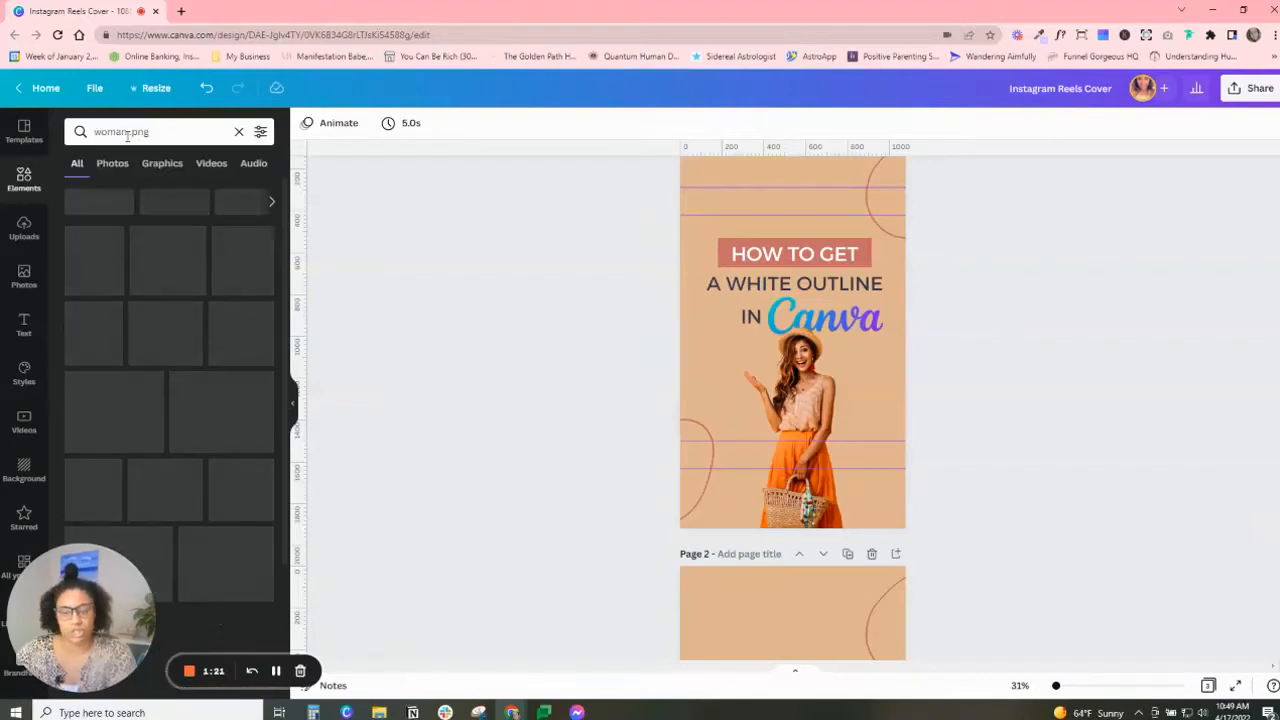
pyautogui.click(162, 164)
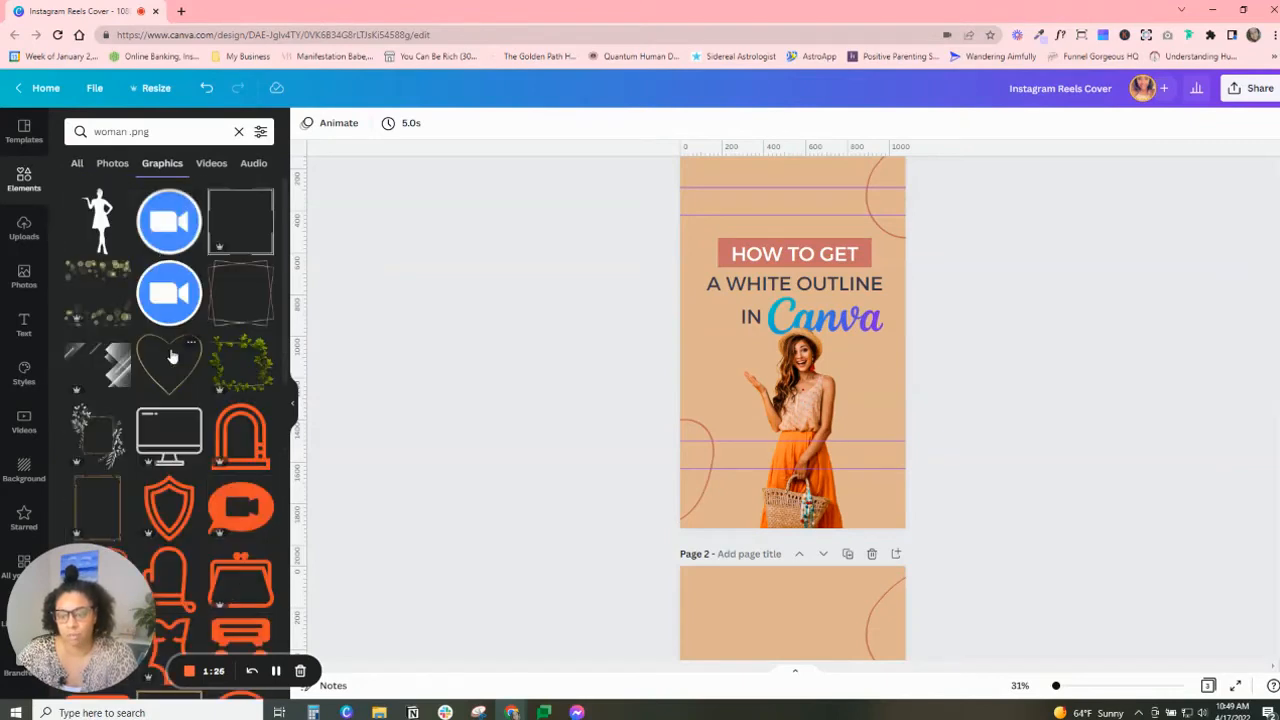
pyautogui.scroll(-10, 140, 300)
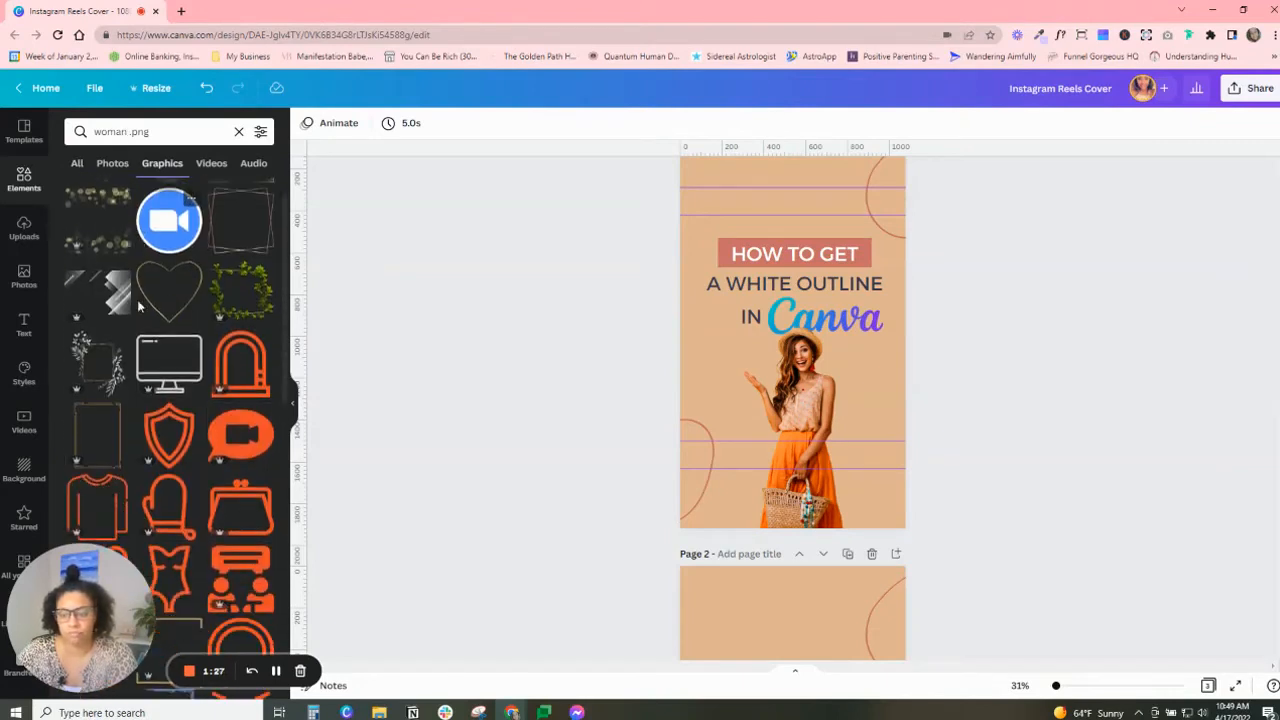
# Browse the photo results of the "woman .png" search for cut-out images of women
pyautogui.click(105, 164)
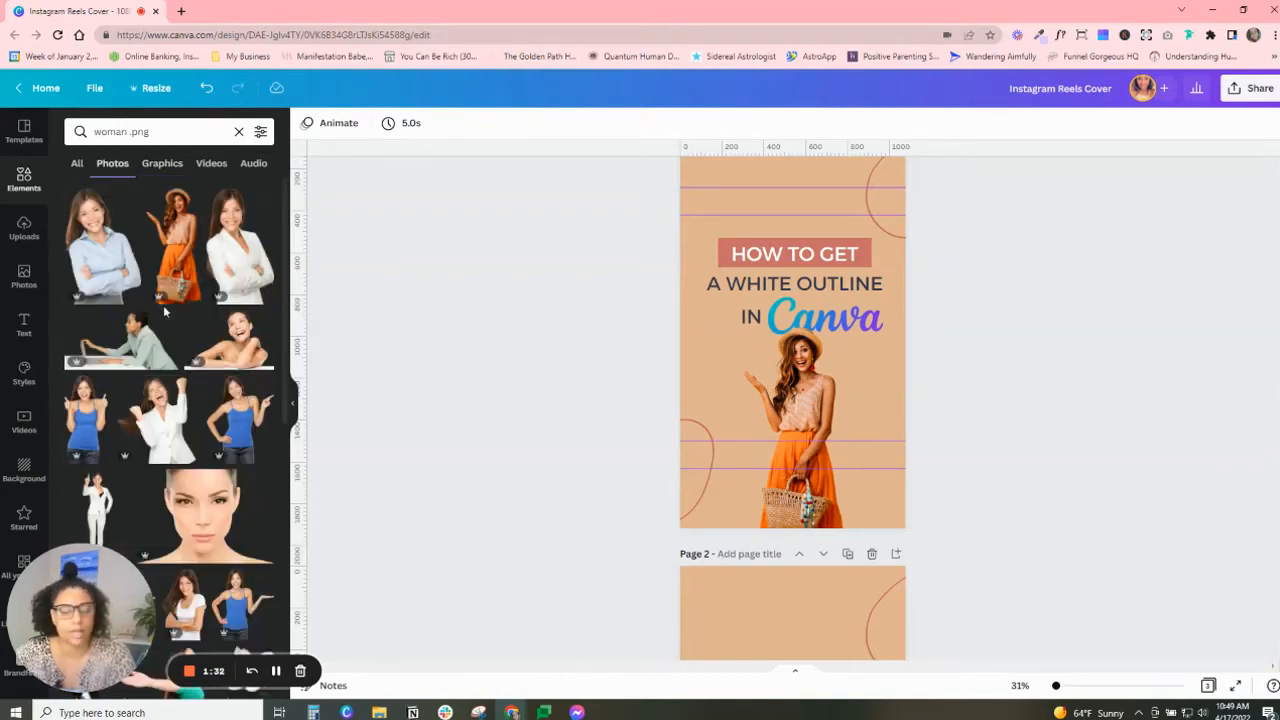
pyautogui.scroll(-1, 192, 330)
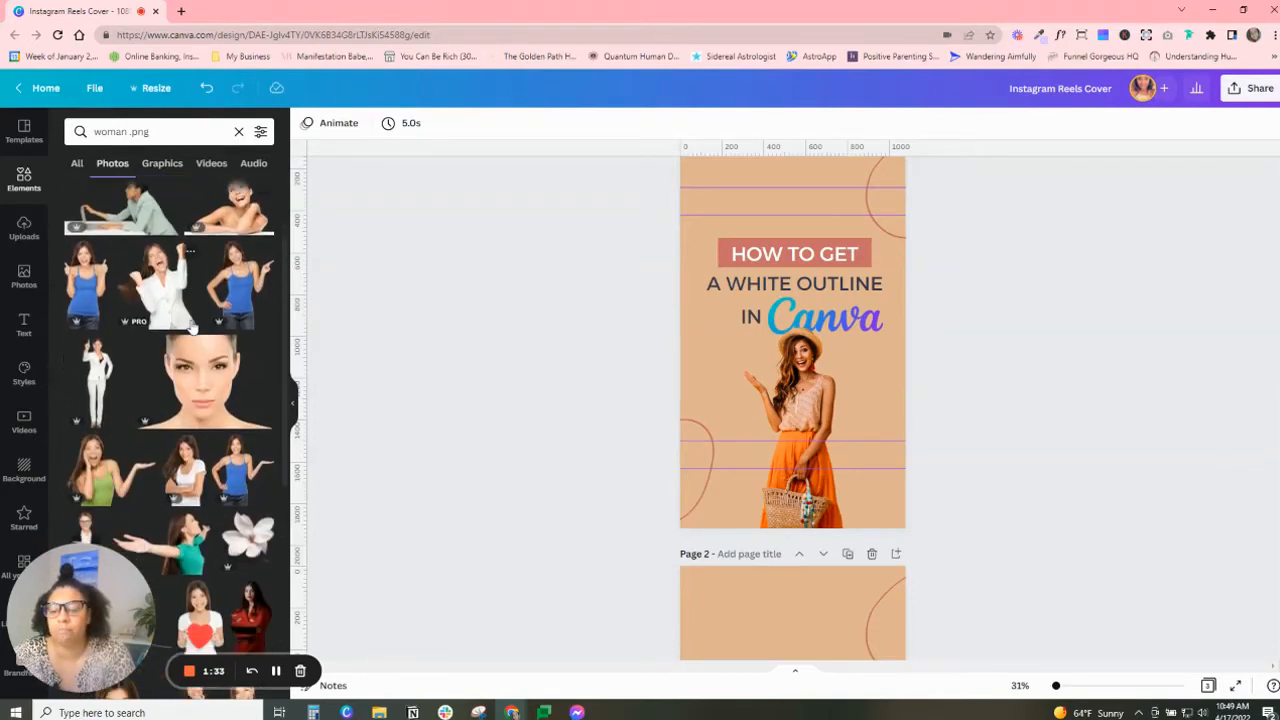
pyautogui.scroll(-3, 192, 330)
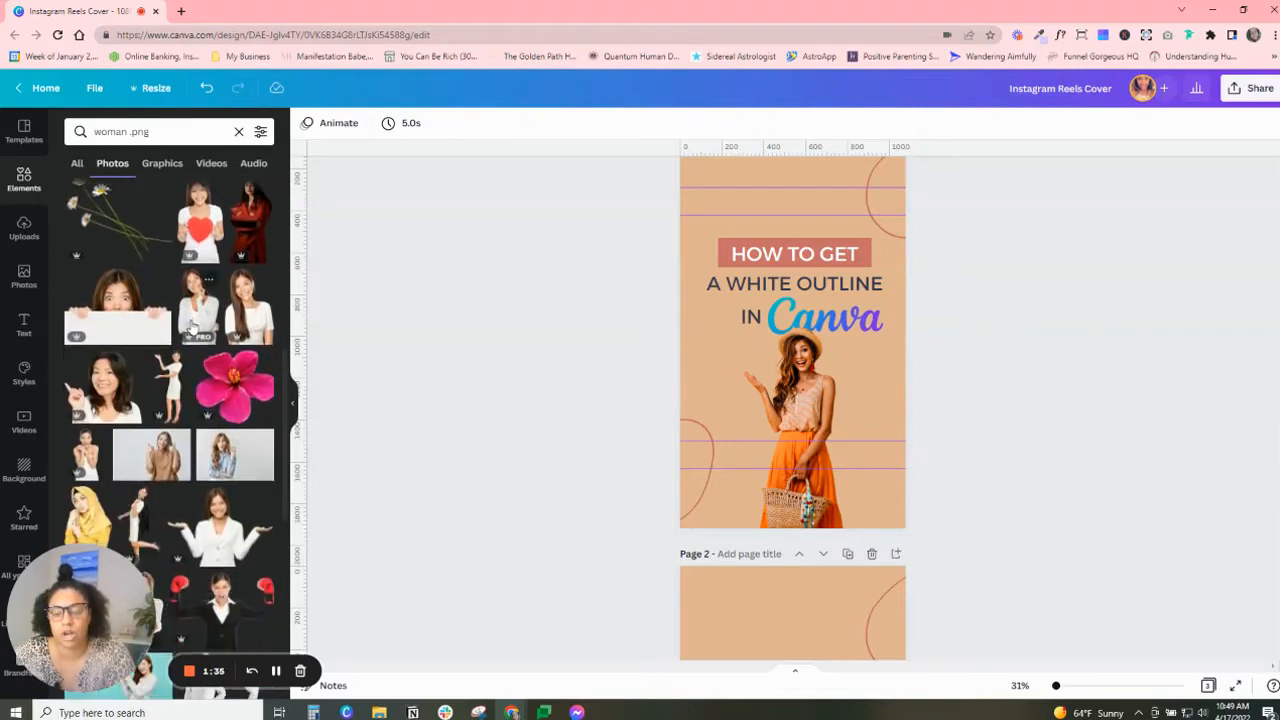
pyautogui.scroll(-3, 193, 330)
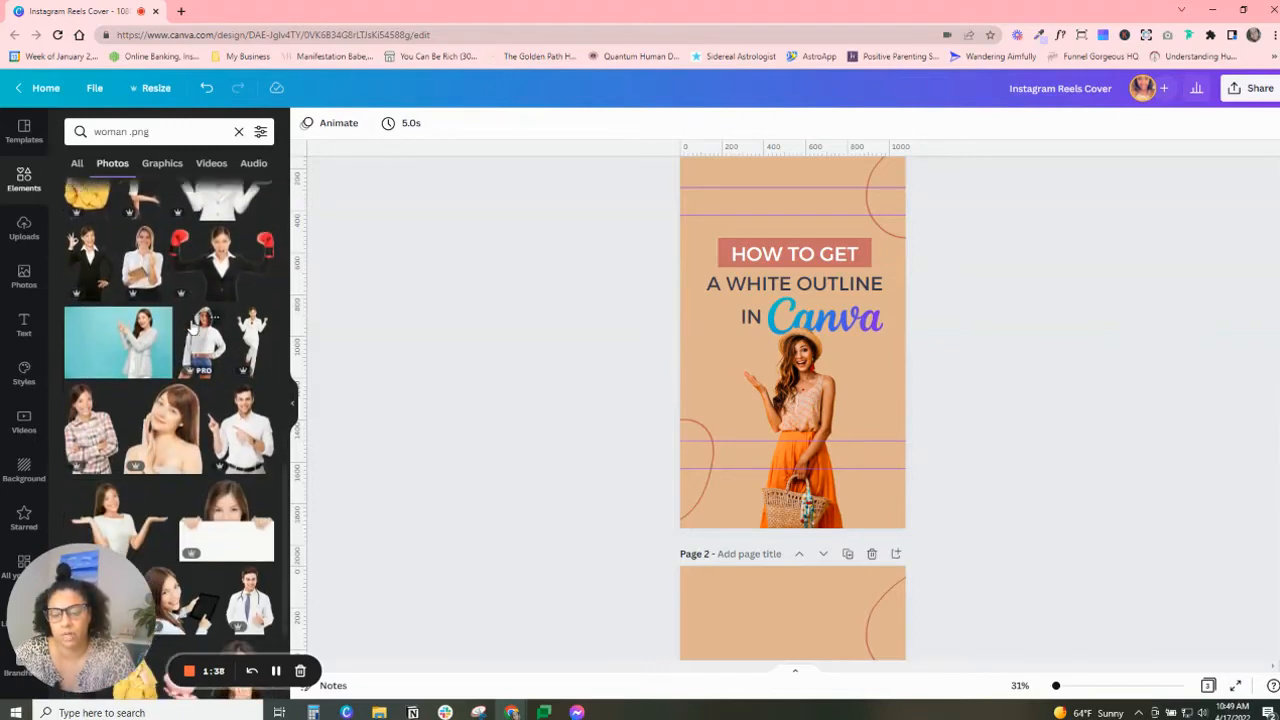
pyautogui.scroll(-5, 193, 330)
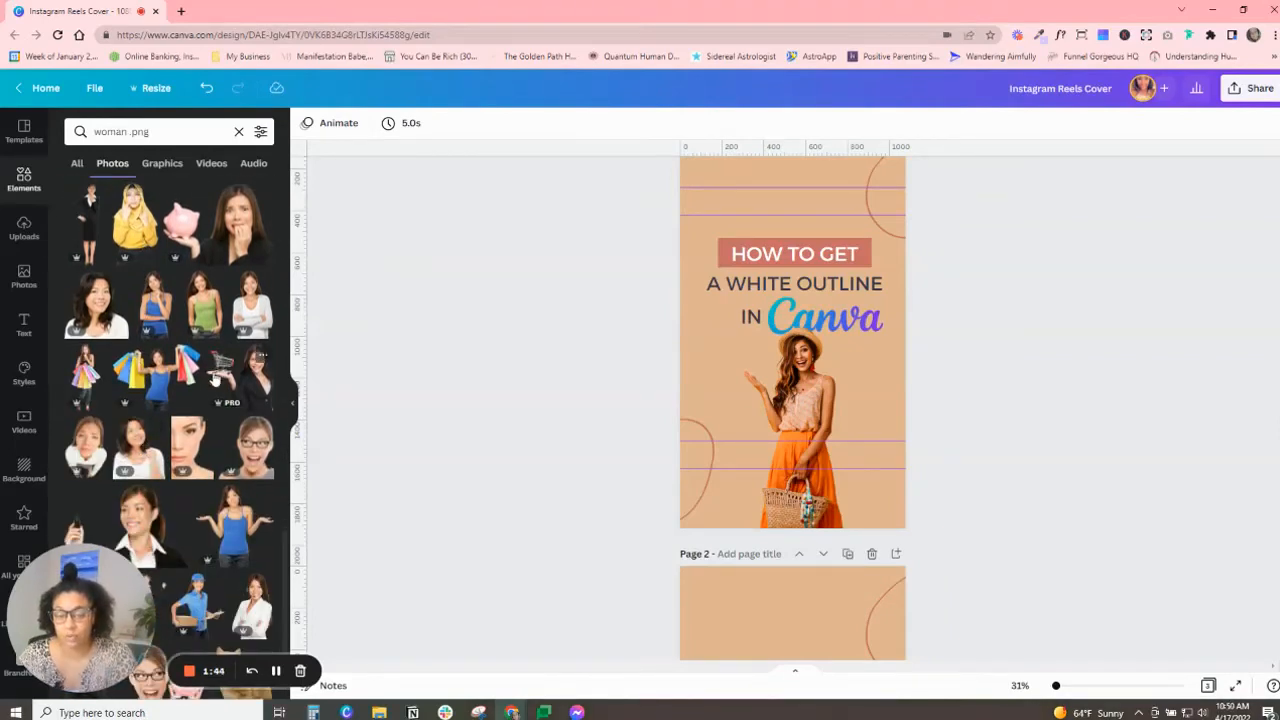
# Restore the page 2 photo of the woman in the green cardigan to its original
pyautogui.click(793, 410)
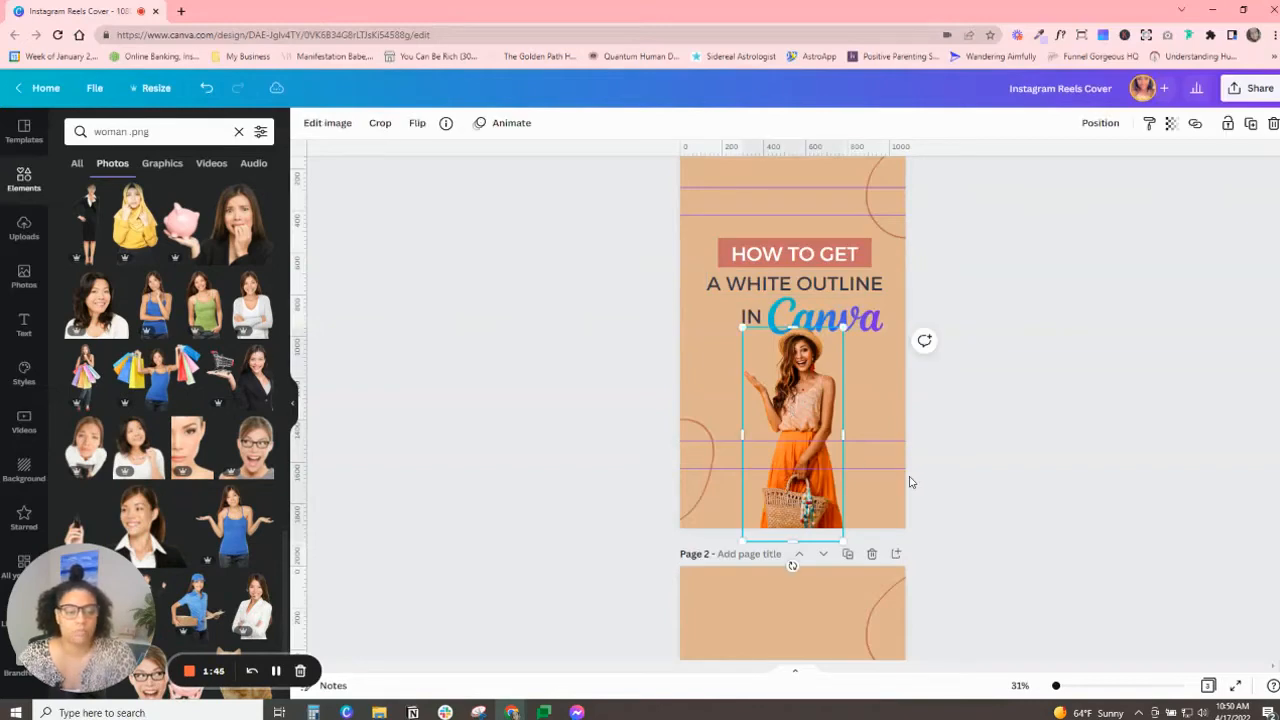
pyautogui.scroll(-5, 909, 480)
pyautogui.click(791, 428)
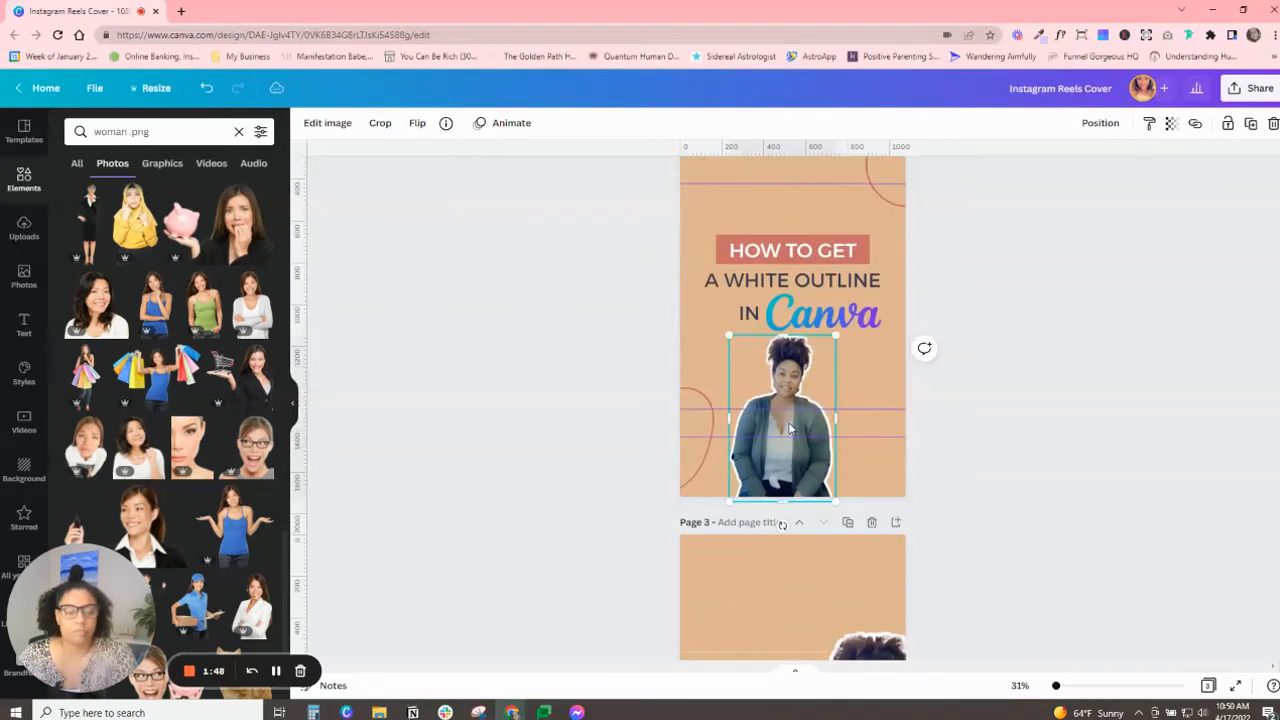
pyautogui.click(327, 122)
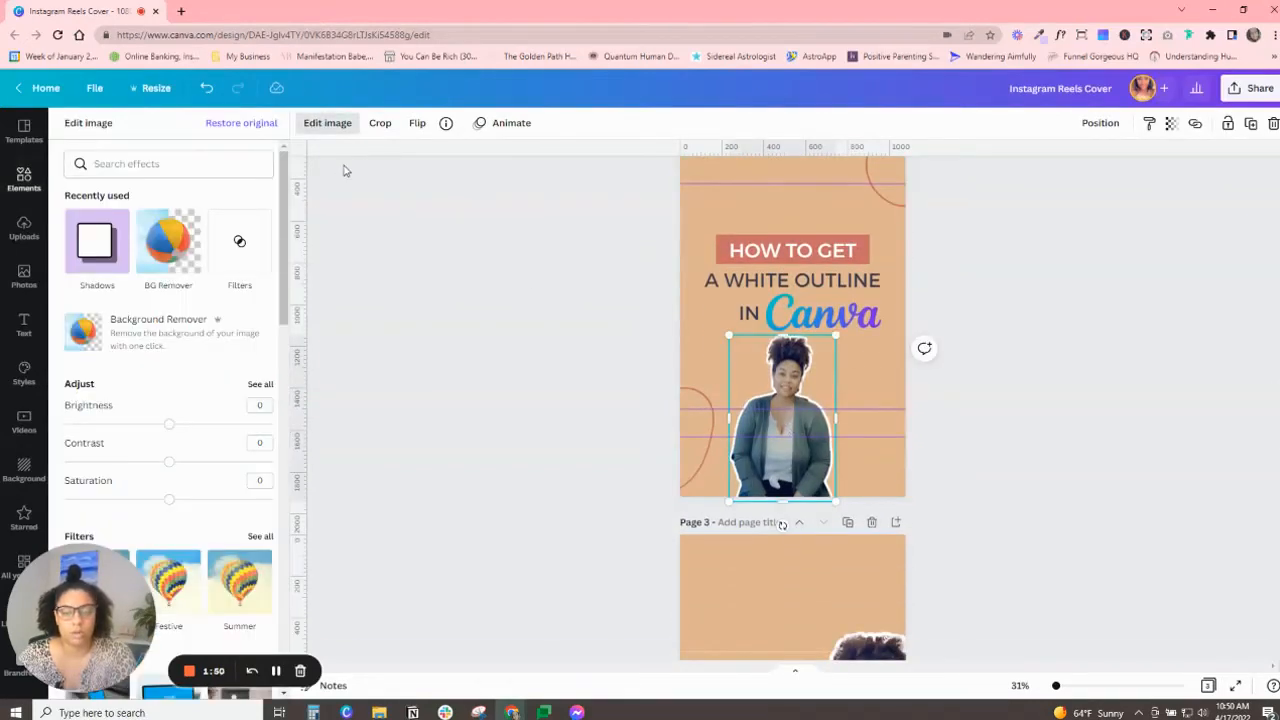
pyautogui.click(260, 125)
pyautogui.click(1064, 423)
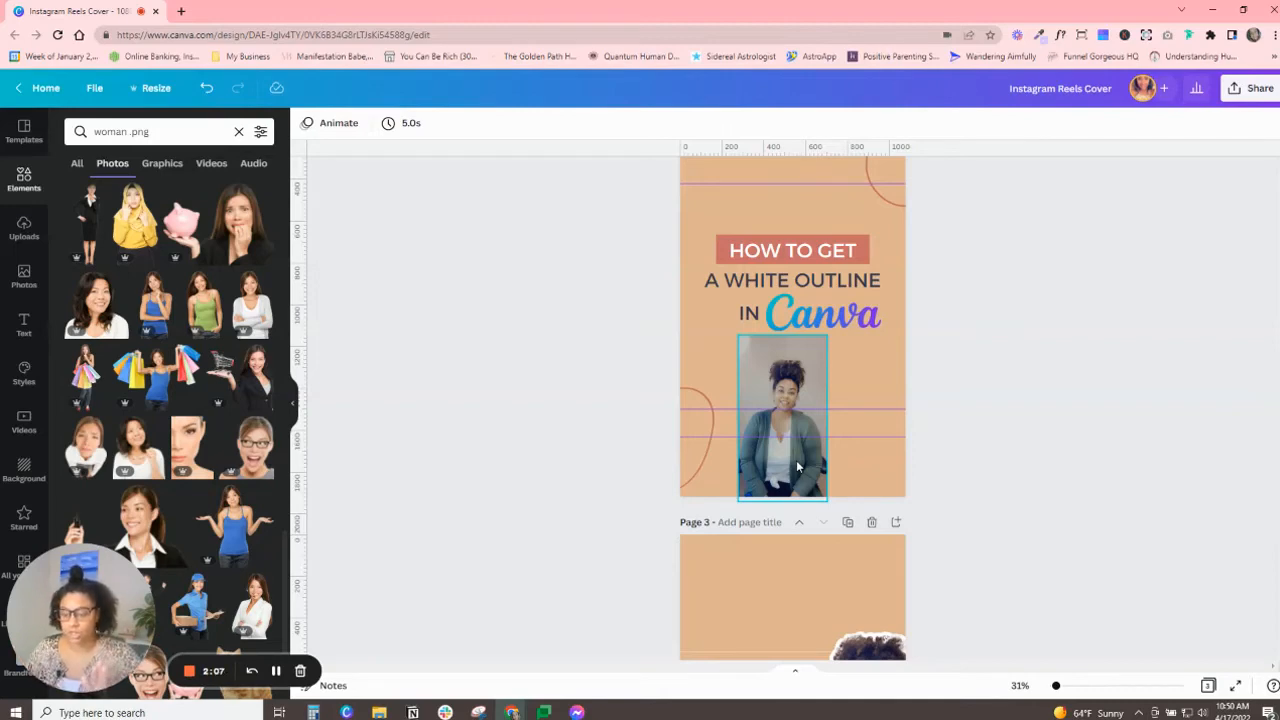
# Remove the background from the page 2 photo with the Background Remover and apply the result
pyautogui.click(768, 383)
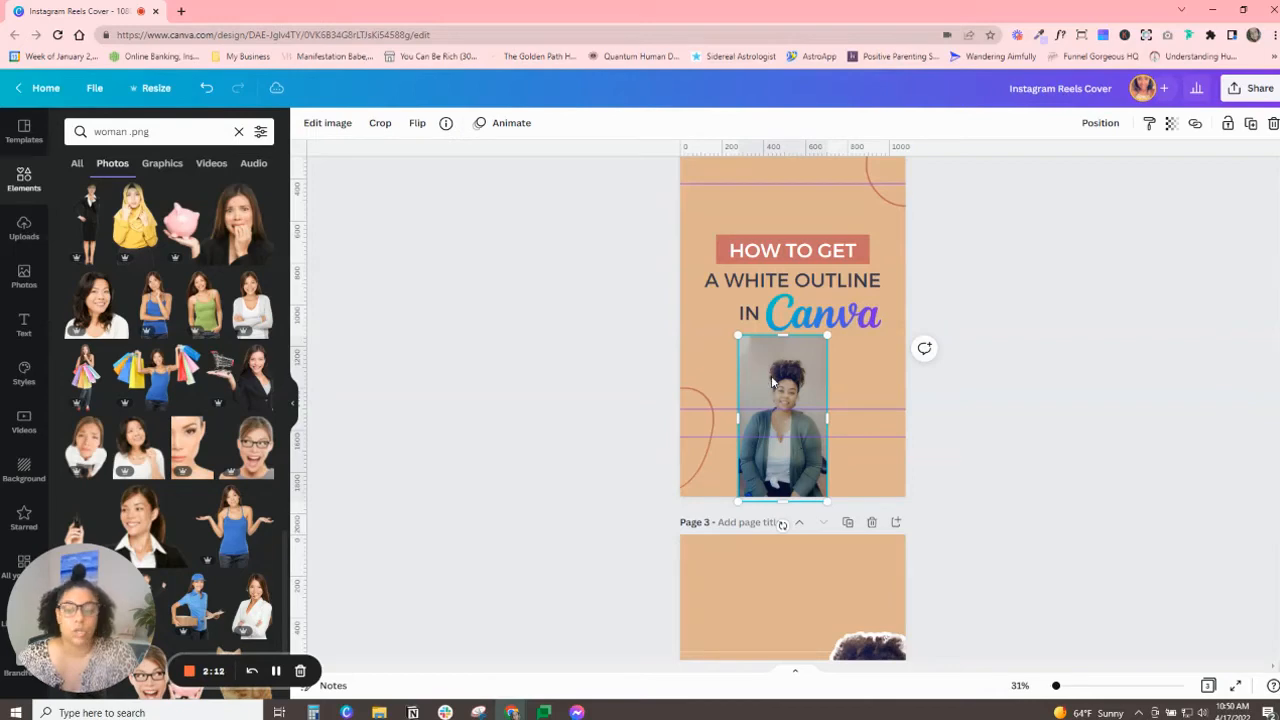
pyautogui.click(312, 124)
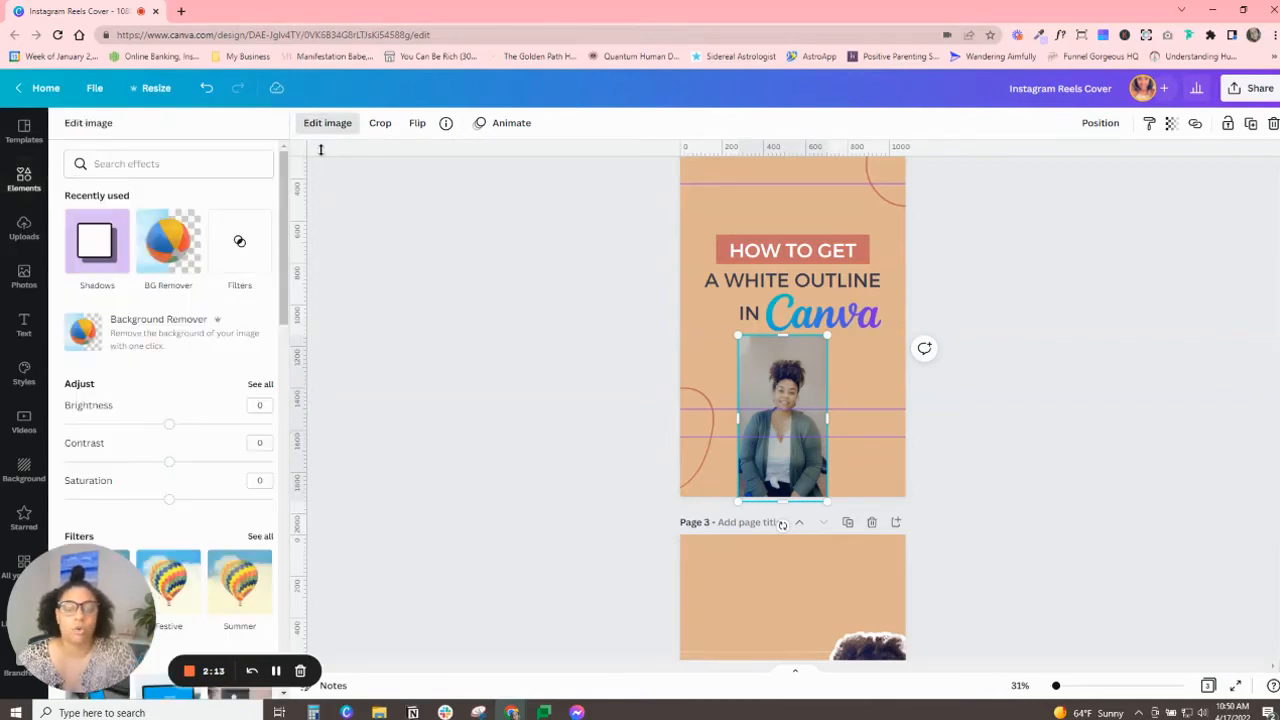
pyautogui.click(150, 333)
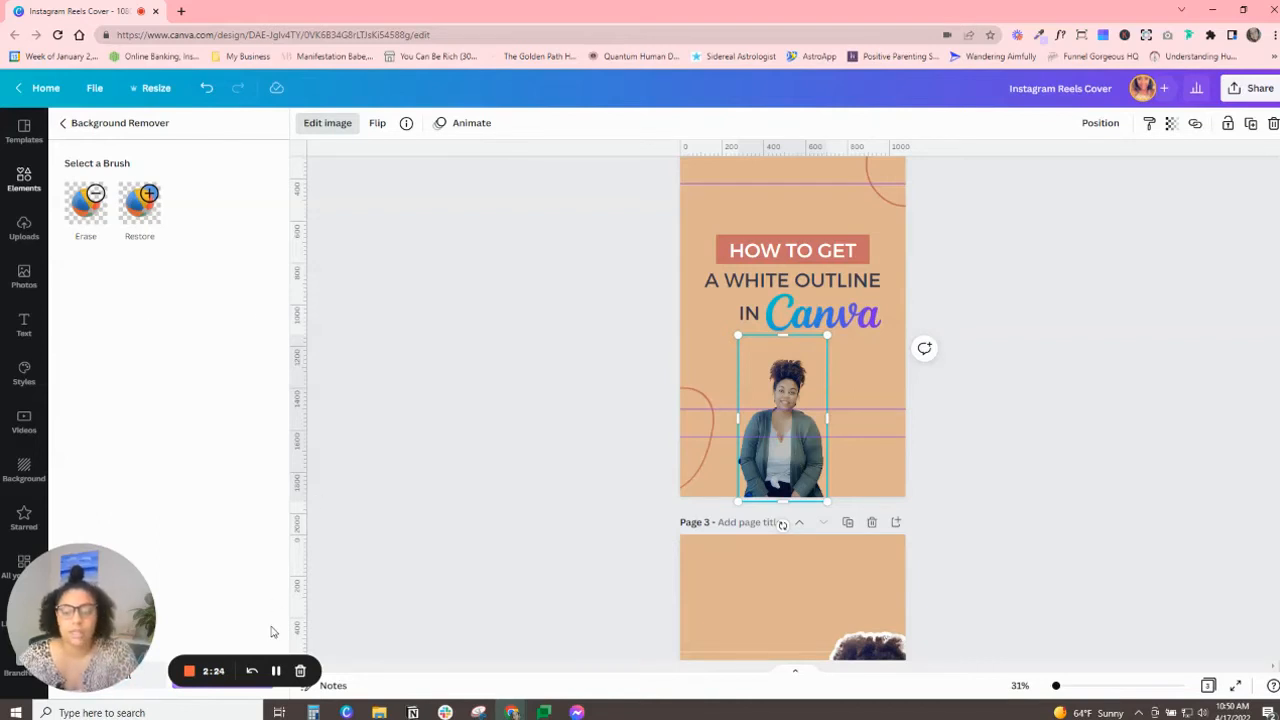
pyautogui.moveTo(108, 598); pyautogui.dragTo(108, 500)
pyautogui.click(218, 675)
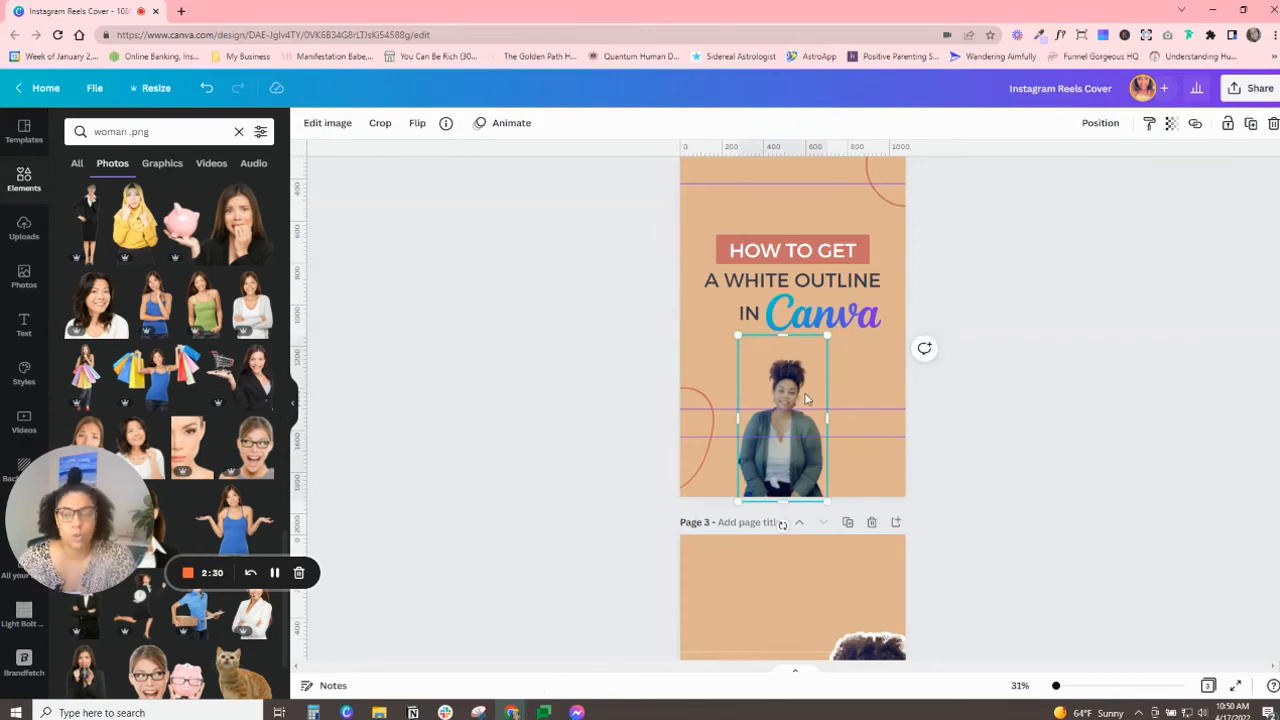
pyautogui.moveTo(101, 506); pyautogui.dragTo(101, 599)
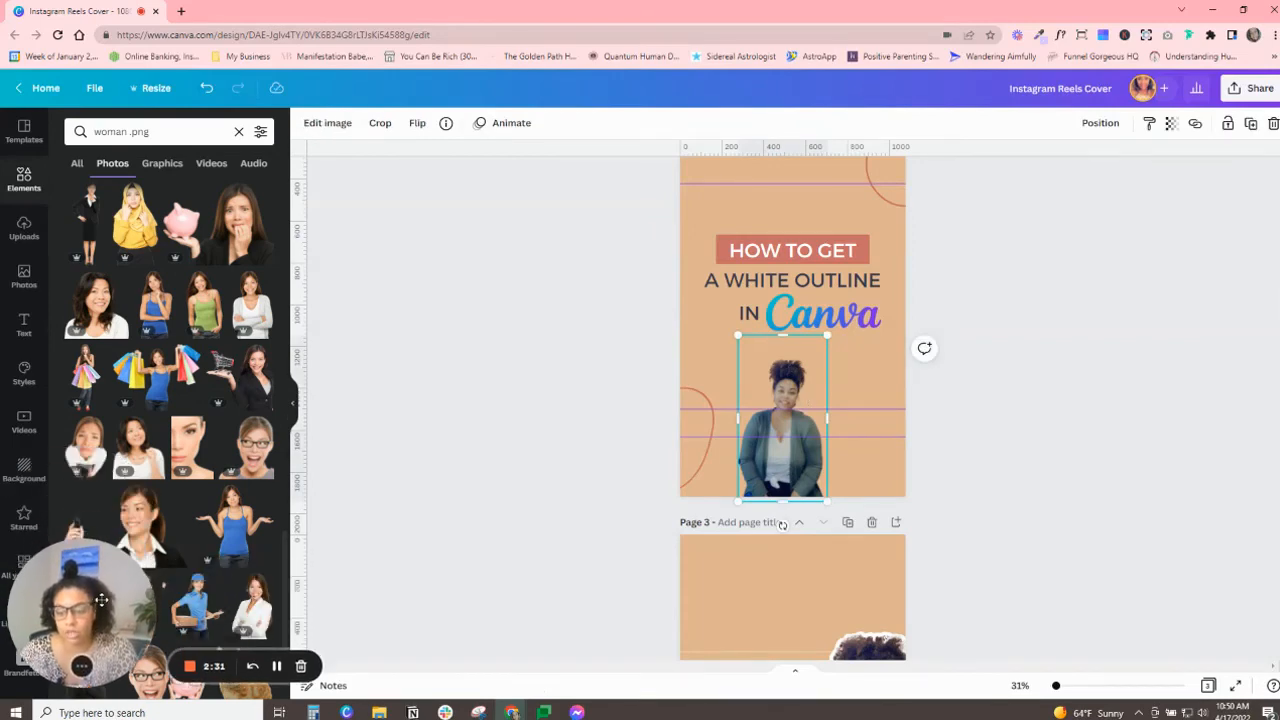
# Add a Glow shadow to the page 2 cut-out photo and set its color to white
pyautogui.click(352, 124)
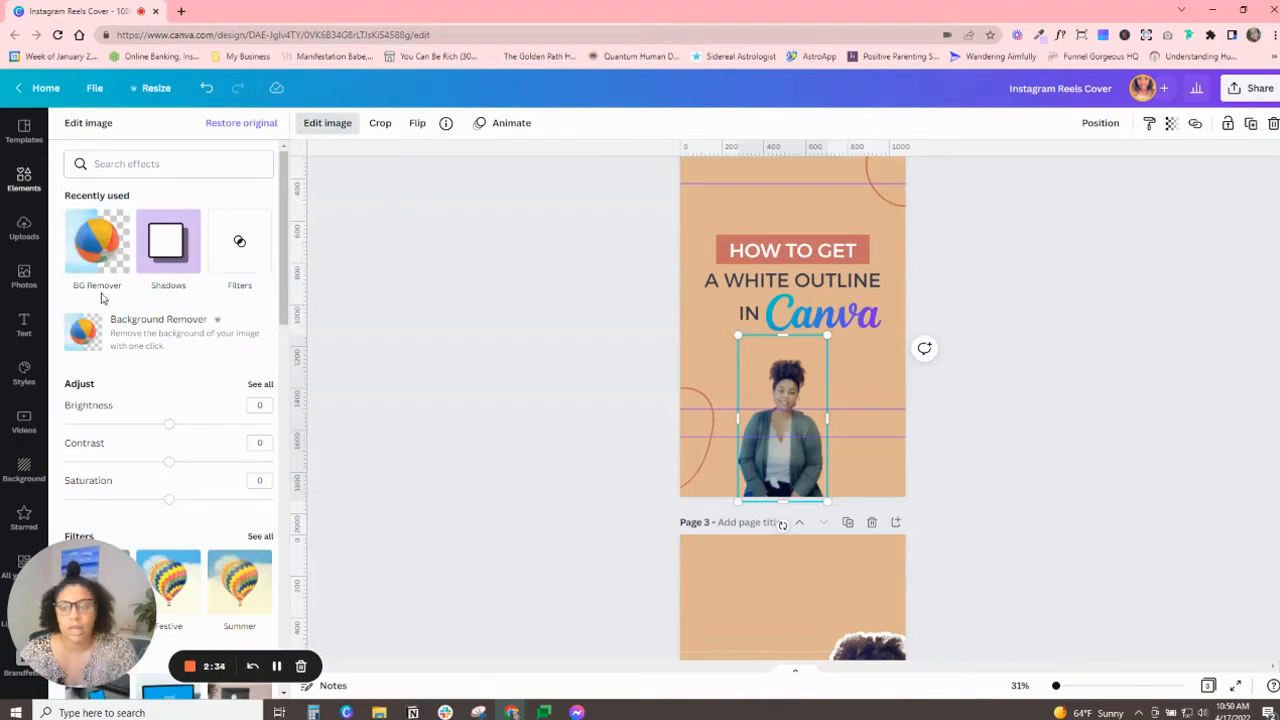
pyautogui.click(165, 245)
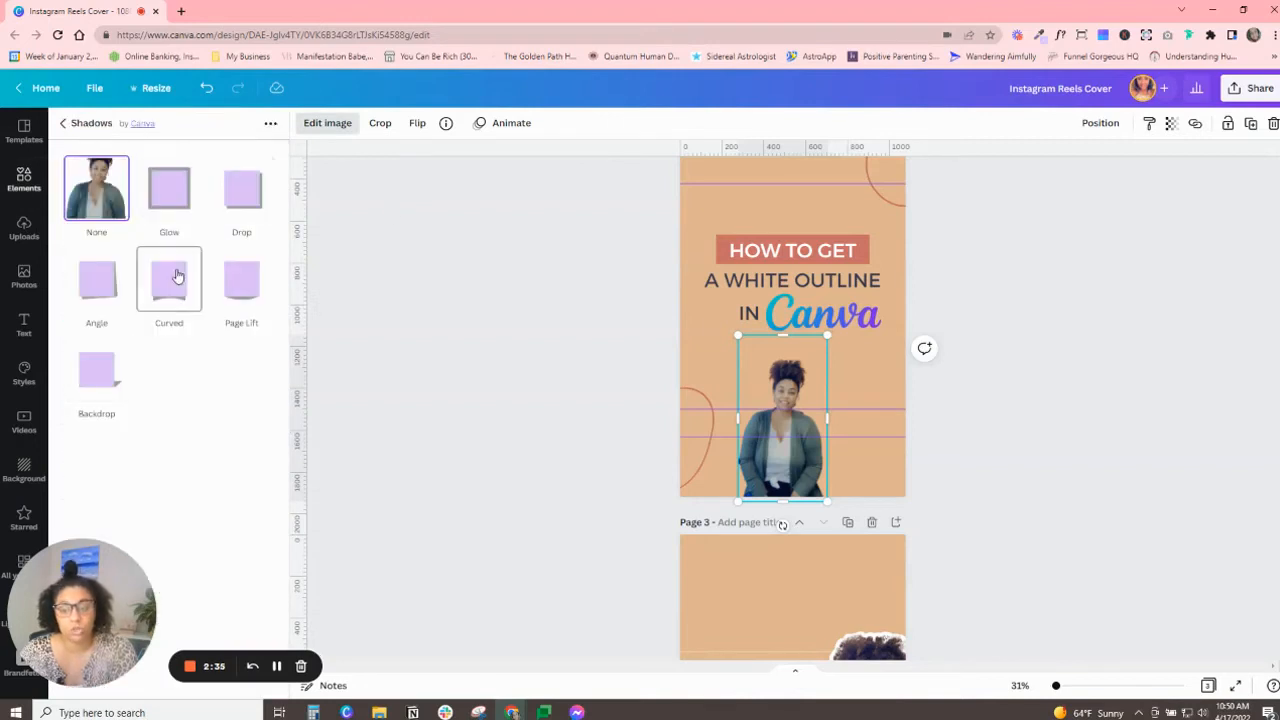
pyautogui.click(171, 190)
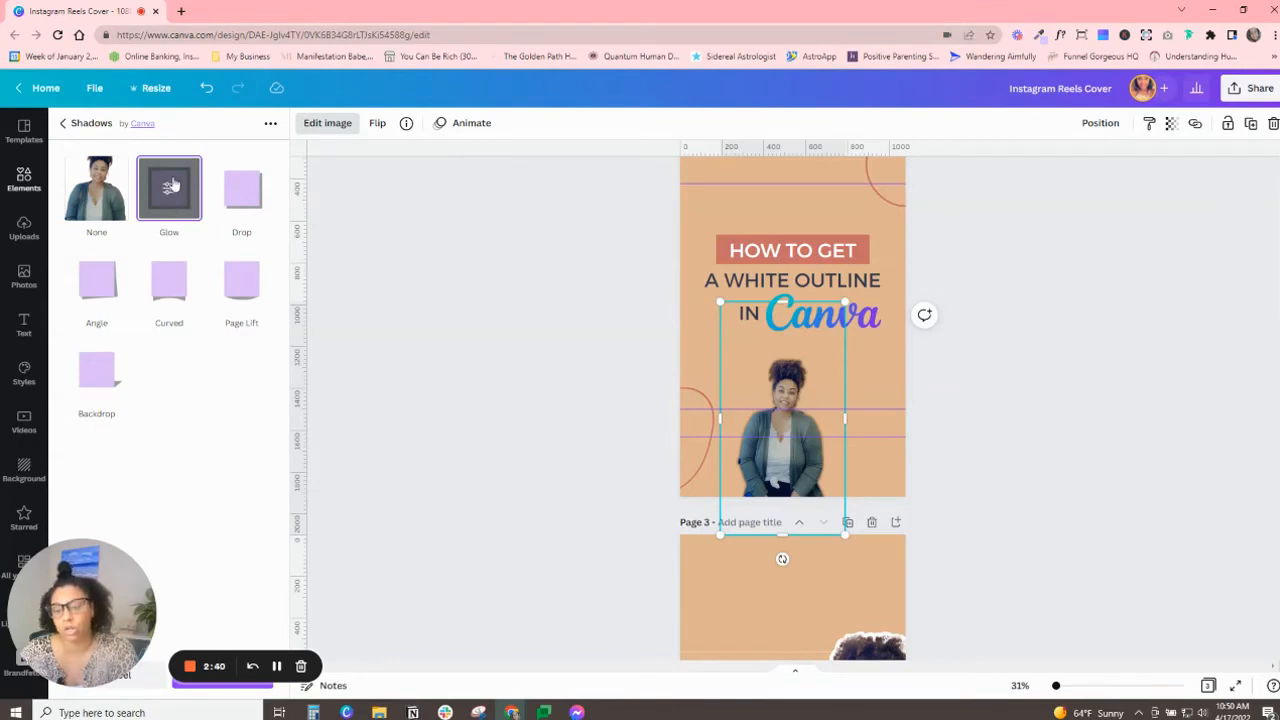
pyautogui.click(175, 196)
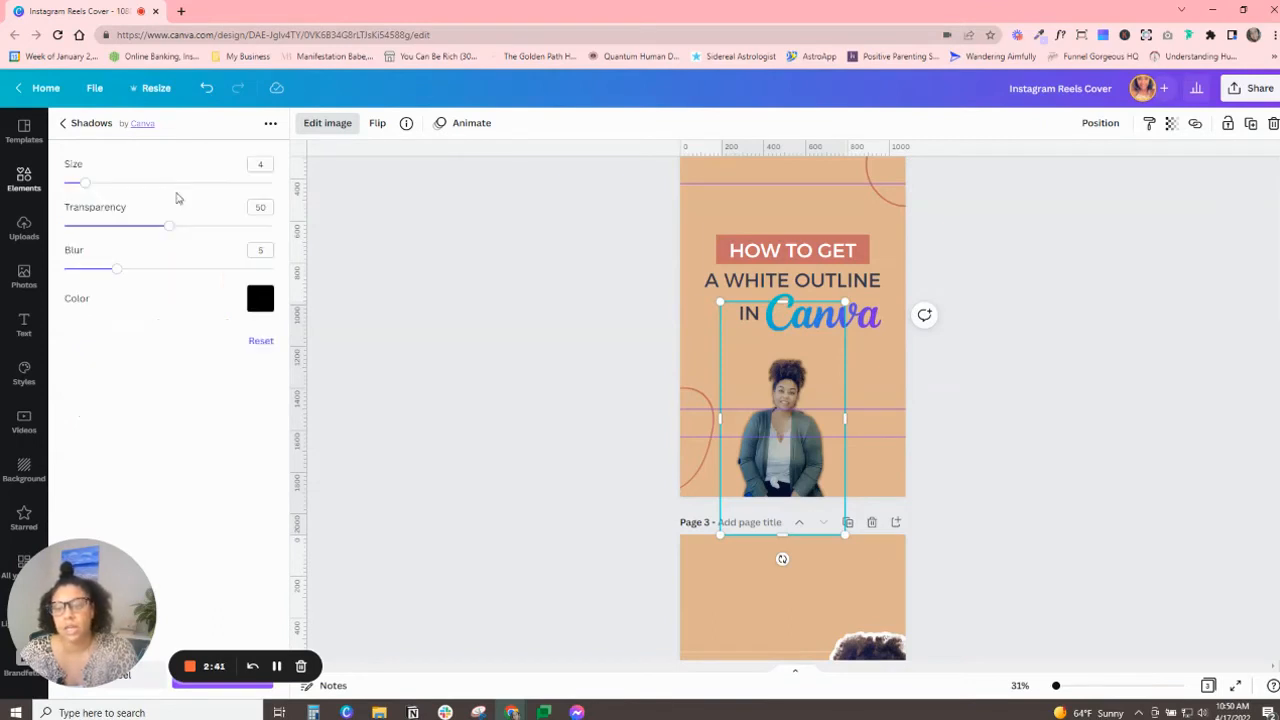
pyautogui.click(258, 309)
pyautogui.click(332, 391)
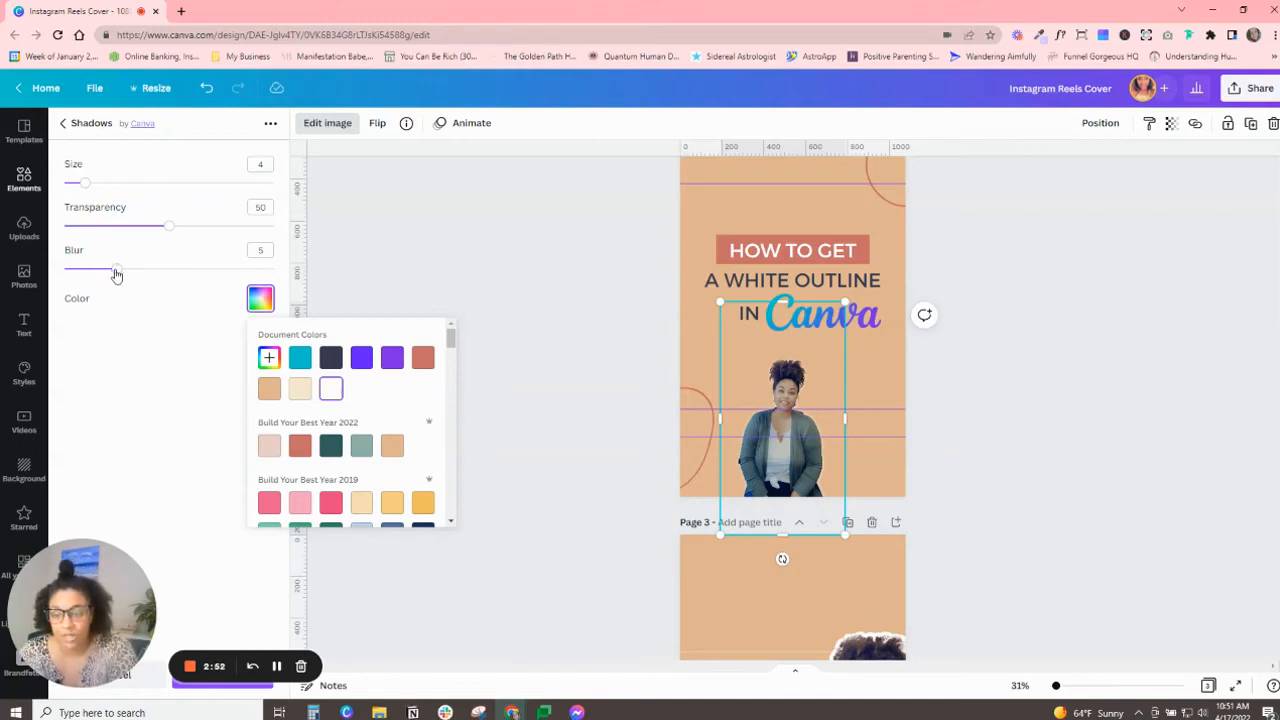
# Set the glow's blur to 0, transparency to 100 and size to 11 for a solid outline around the woman
pyautogui.moveTo(116, 275); pyautogui.dragTo(63, 268)
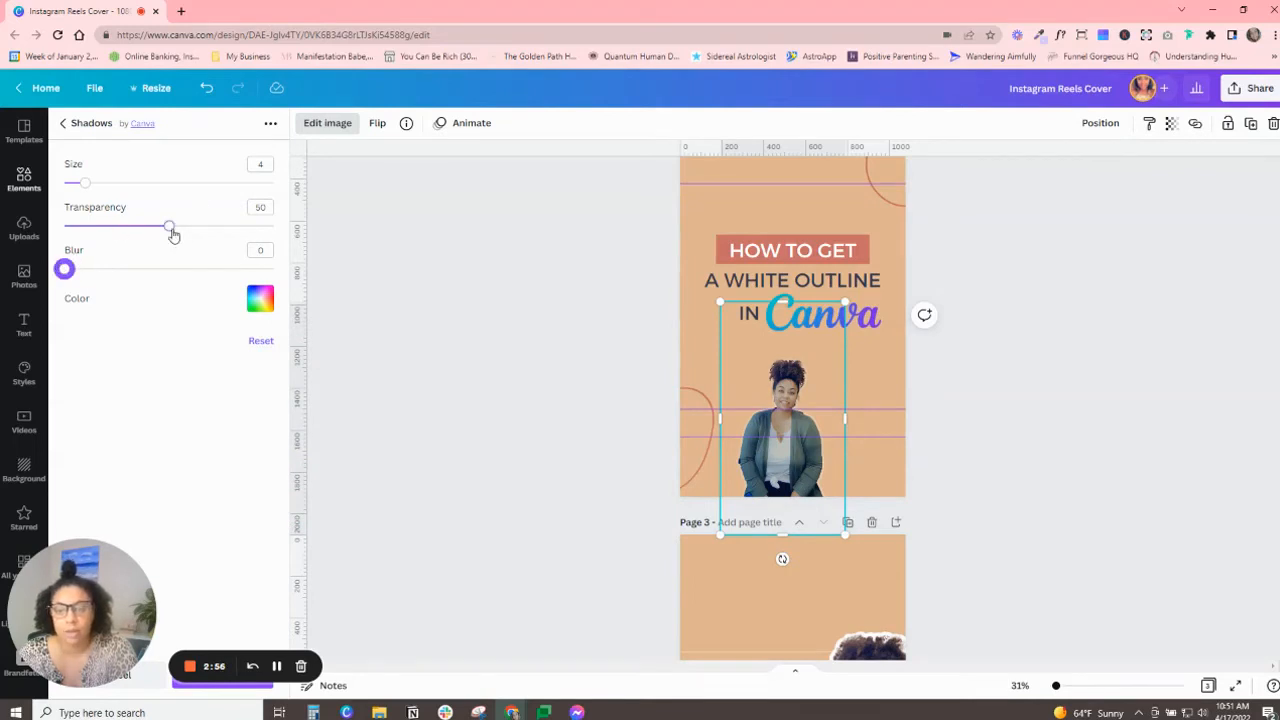
pyautogui.moveTo(170, 227); pyautogui.dragTo(323, 244)
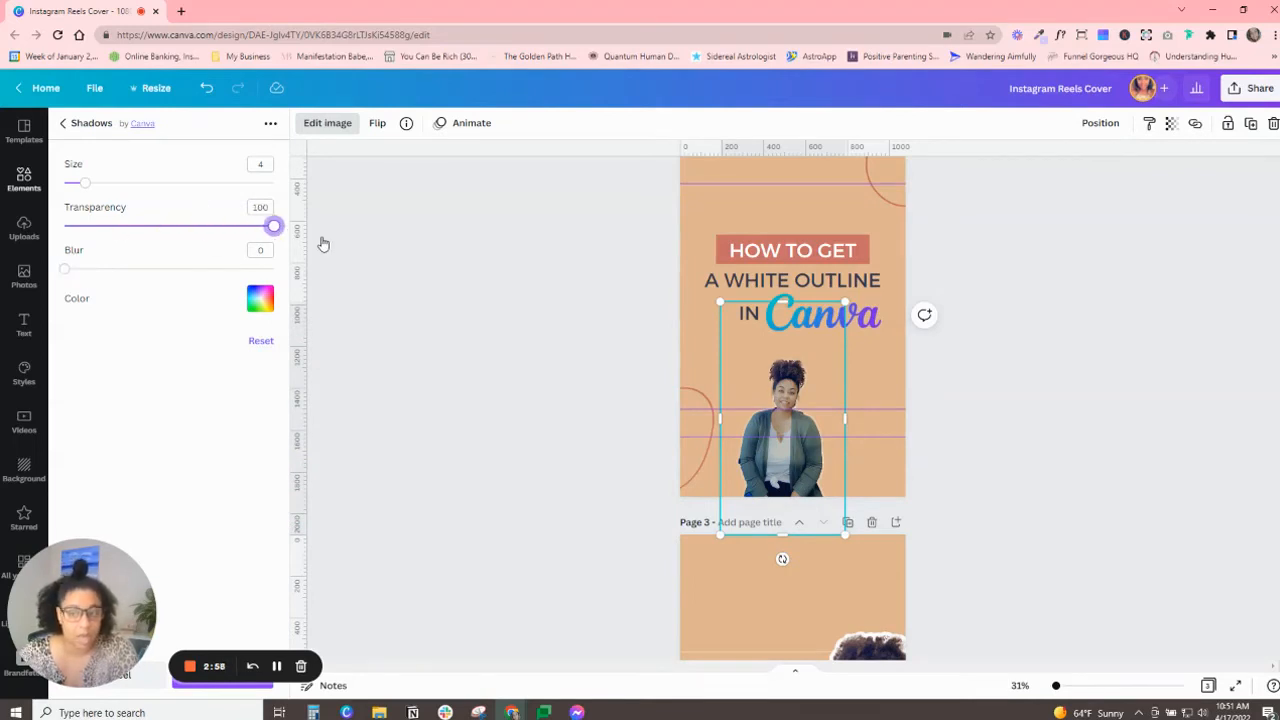
pyautogui.moveTo(86, 188); pyautogui.dragTo(121, 182)
pyautogui.moveTo(1055, 686); pyautogui.dragTo(1073, 688)
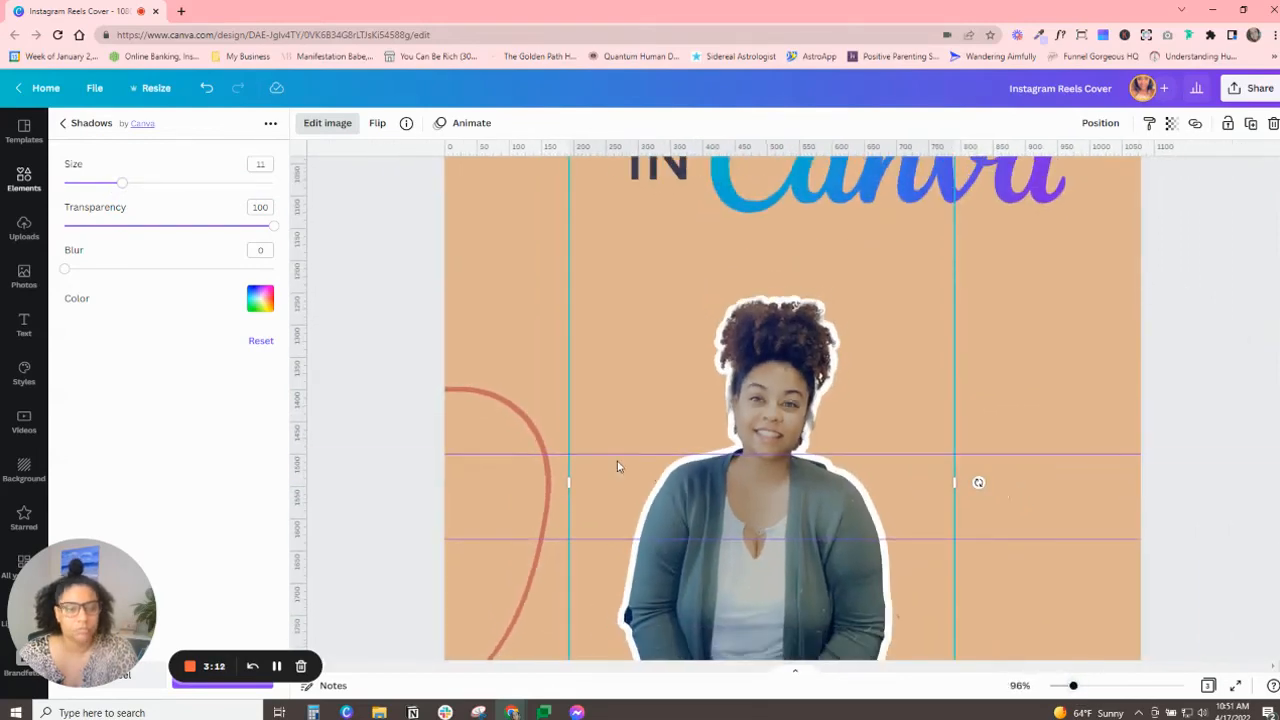
# Try a blur of 4 on the white glow, compare the softer edge, and return the blur to 0
pyautogui.moveTo(273, 226); pyautogui.dragTo(306, 229)
pyautogui.moveTo(65, 270); pyautogui.dragTo(111, 282)
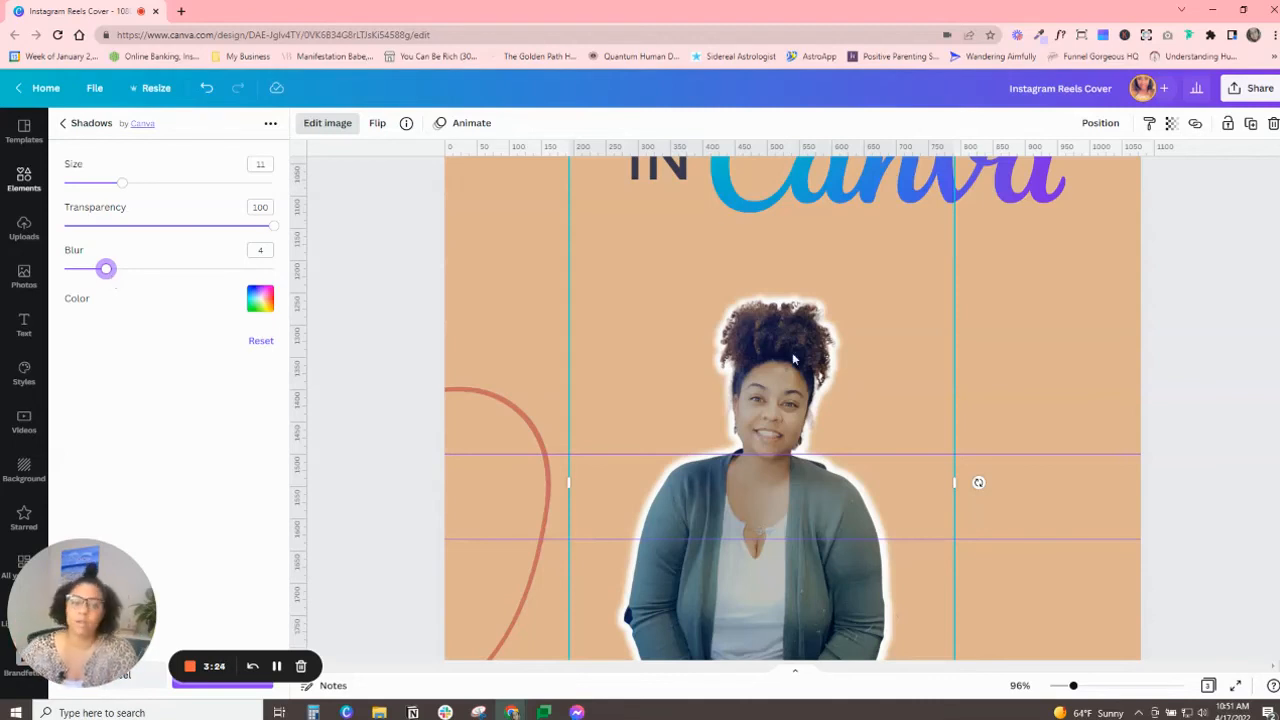
pyautogui.scroll(-3, 794, 460)
pyautogui.scroll(3, 794, 460)
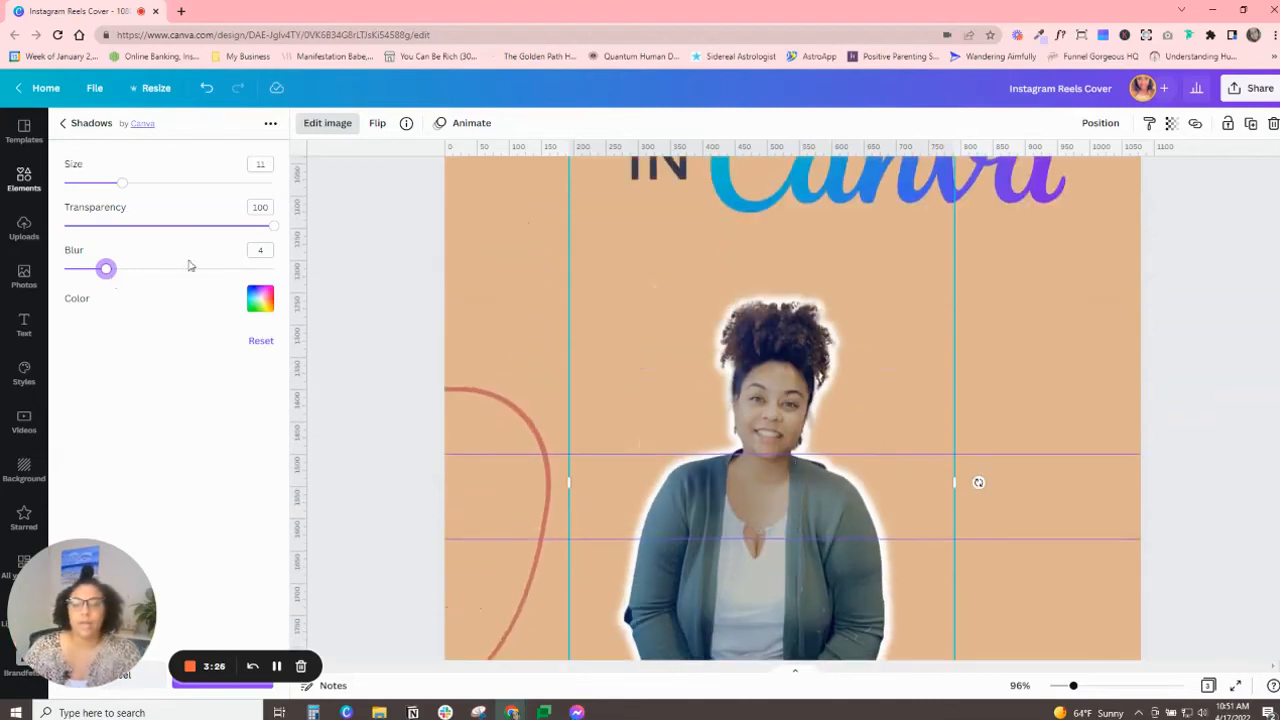
pyautogui.moveTo(107, 272); pyautogui.dragTo(64, 270)
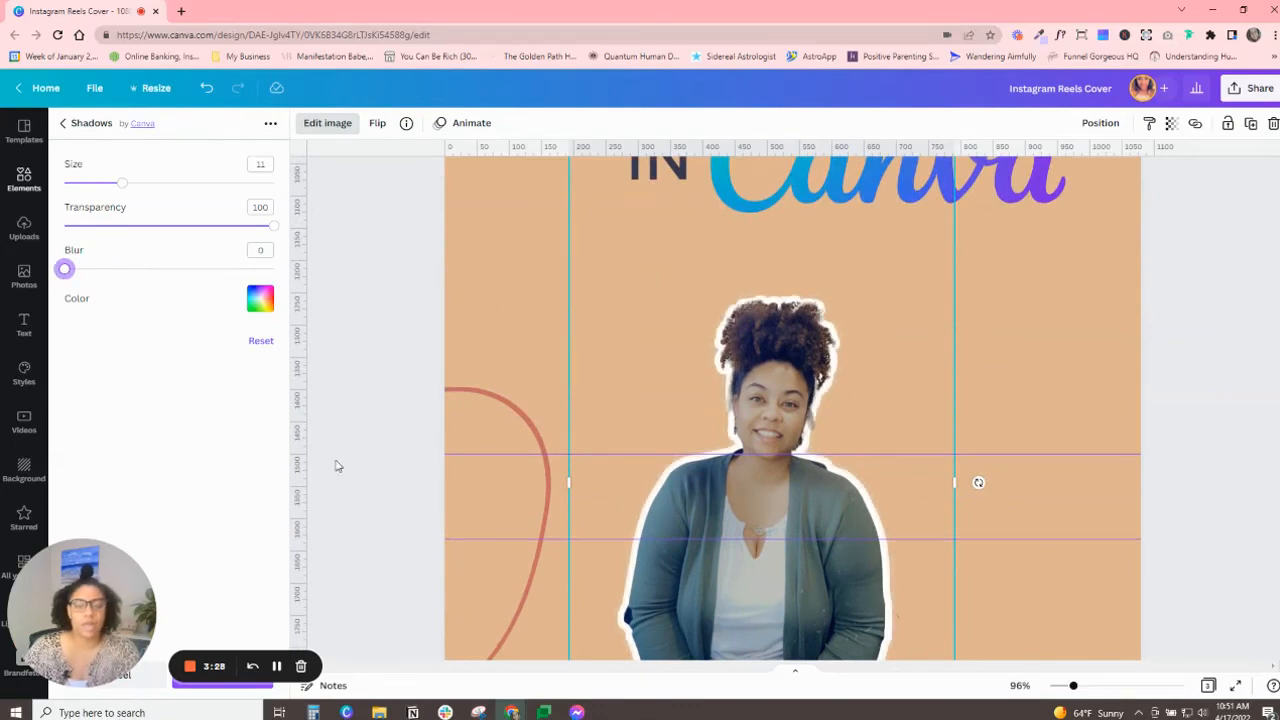
# Apply the glow settings to the page 2 photo and check the outline around the whole figure
pyautogui.click(222, 685)
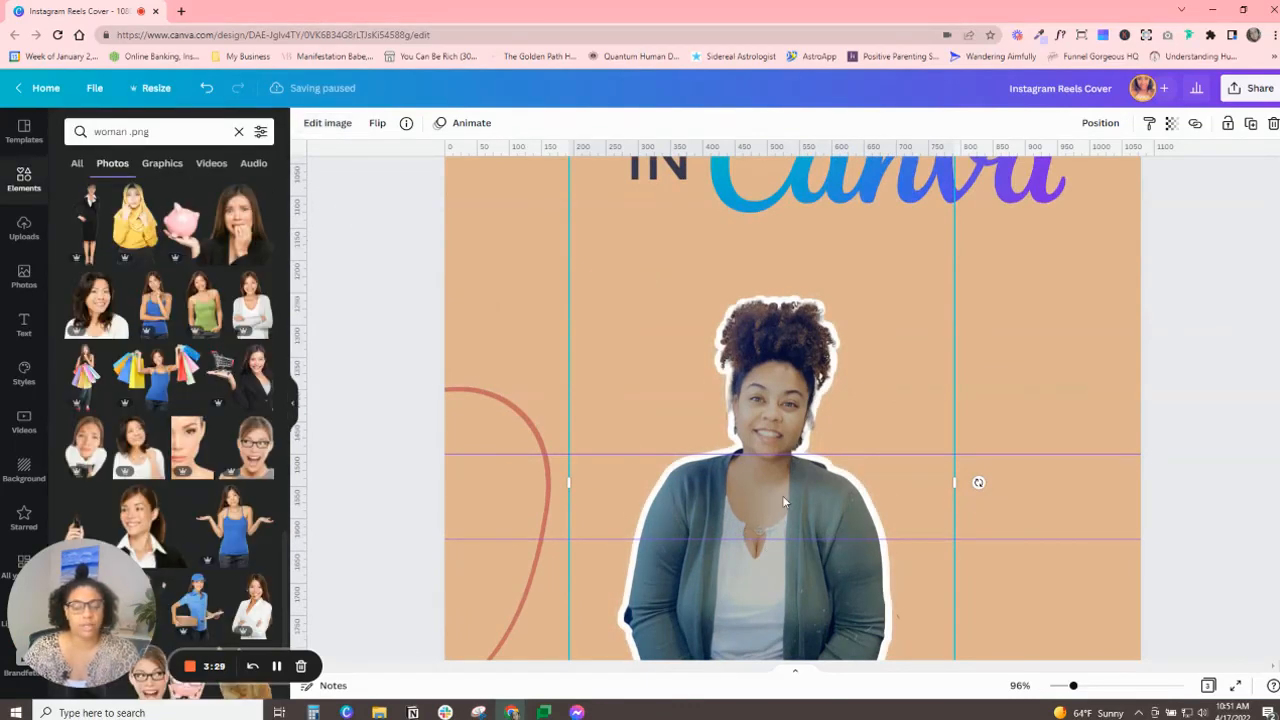
pyautogui.scroll(-3, 782, 495)
pyautogui.scroll(2, 728, 215)
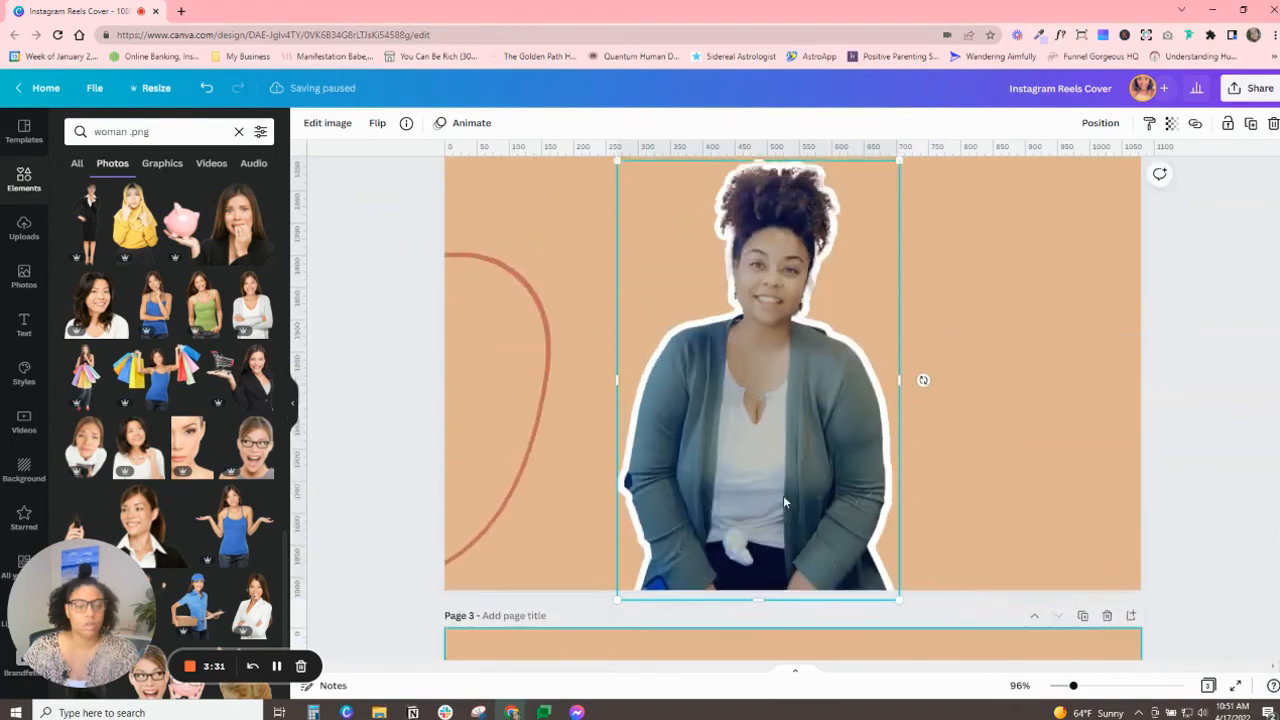